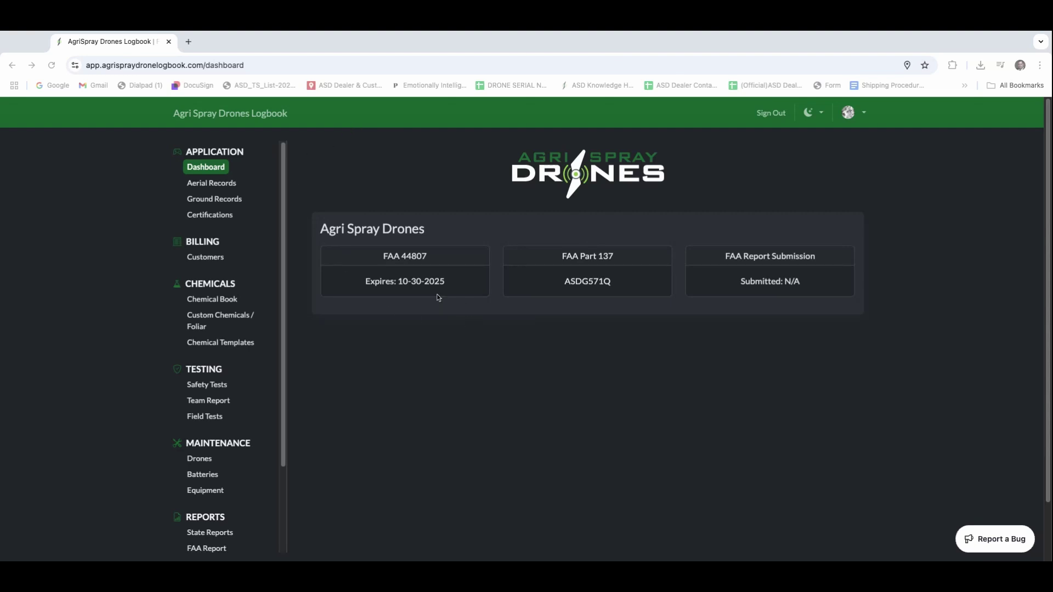
# Open Company Settings under My Account to show the company details and members
pyautogui.scroll(-2, 436, 295)
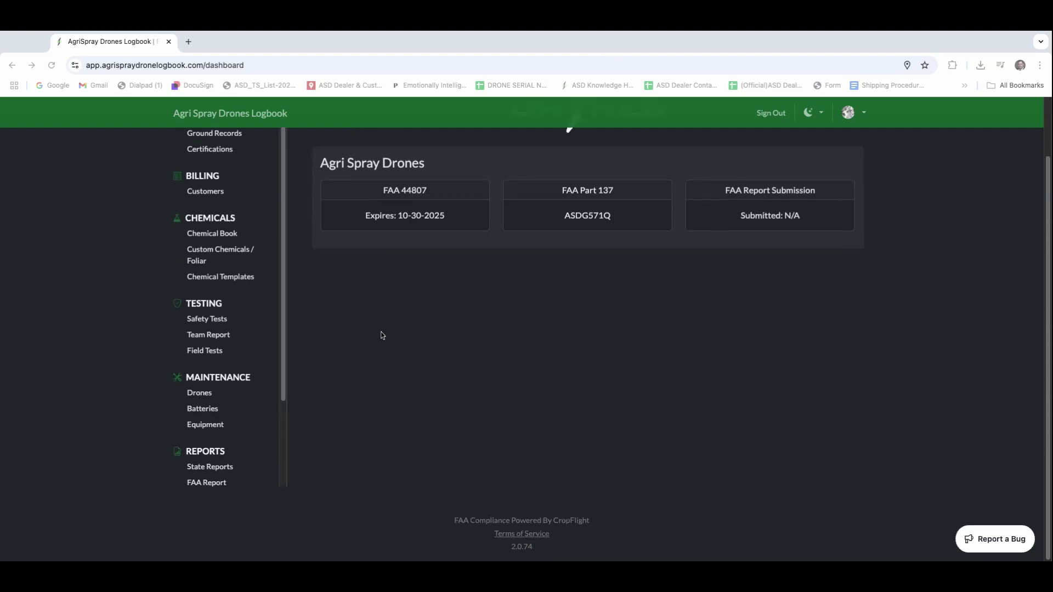
pyautogui.scroll(1, 382, 335)
pyautogui.scroll(1, 383, 335)
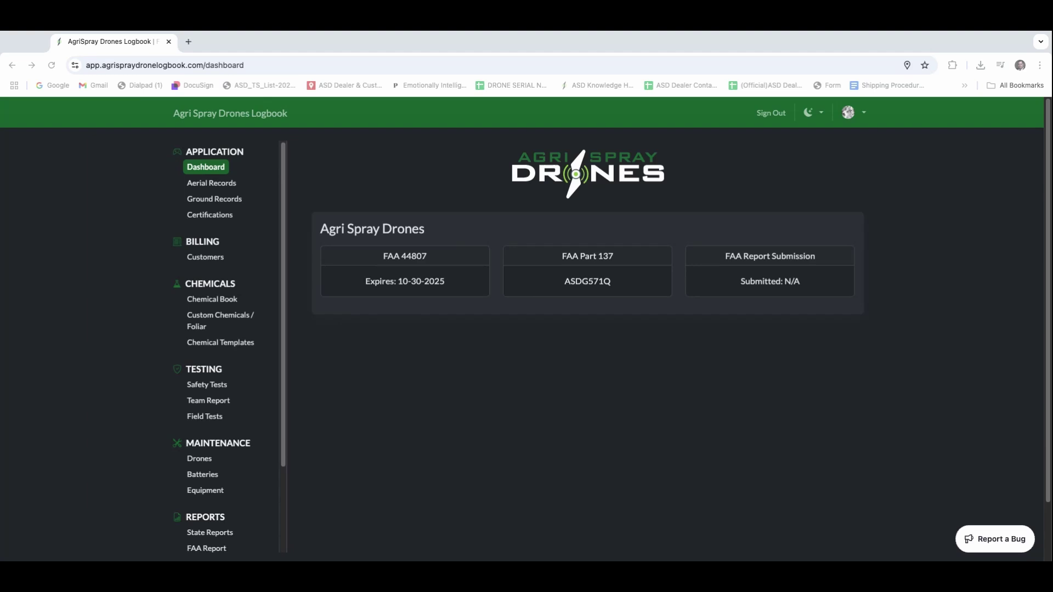
pyautogui.scroll(-5, 192, 203)
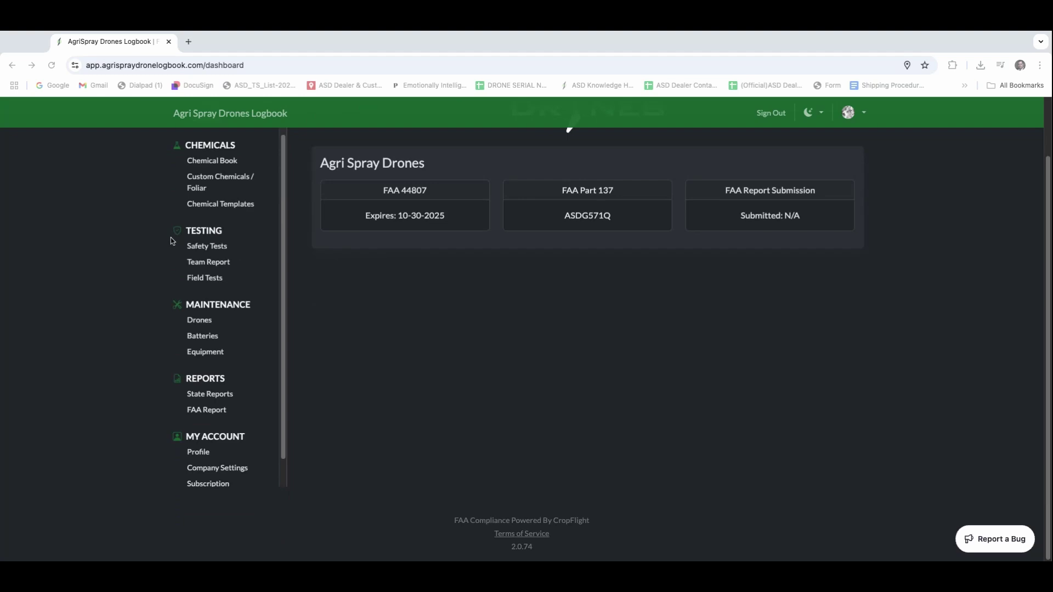
pyautogui.click(203, 471)
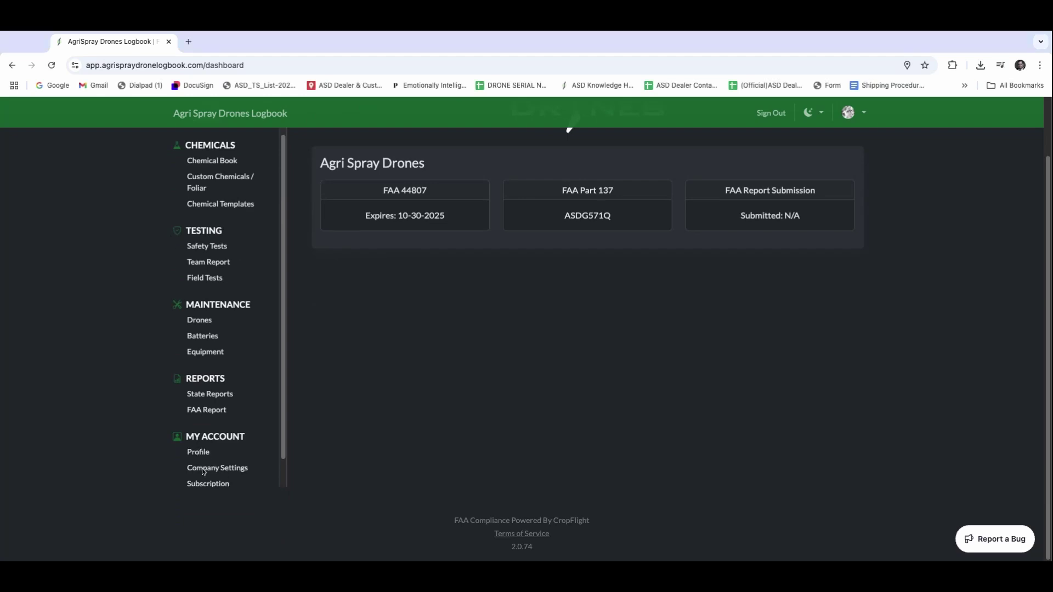
pyautogui.scroll(1, 476, 243)
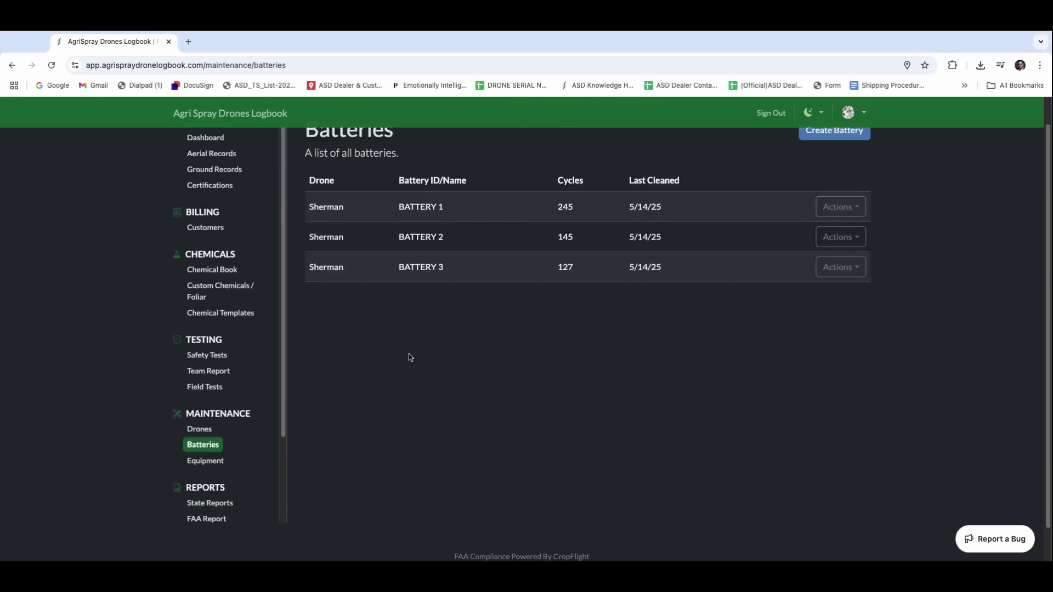
pyautogui.click(207, 503)
pyautogui.scroll(-3, 211, 496)
pyautogui.click(218, 473)
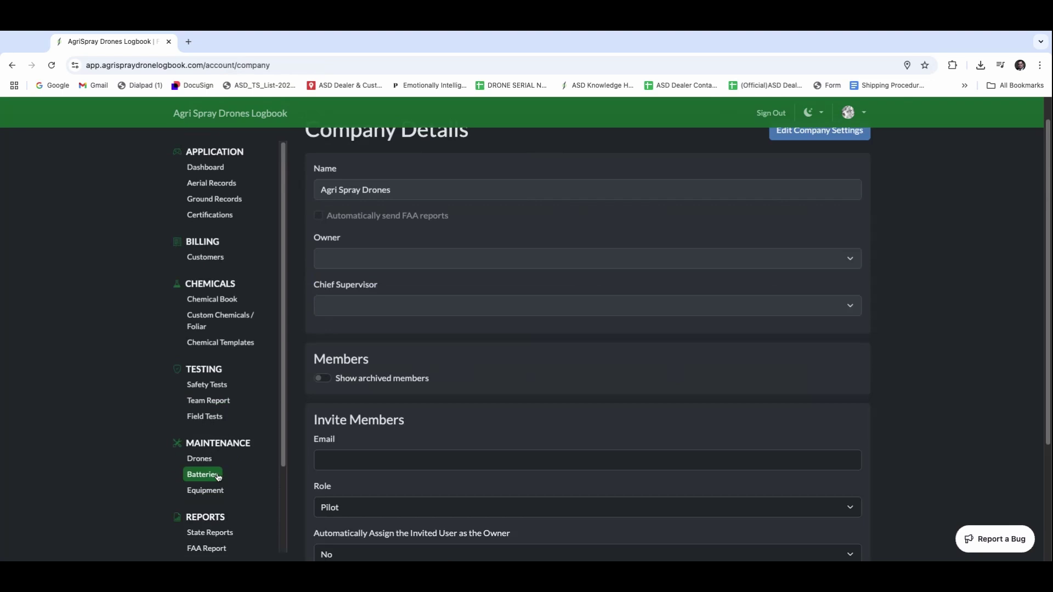
# Review Company Details and Invite Members, including the owner, supervisor and member list
pyautogui.scroll(1, 435, 213)
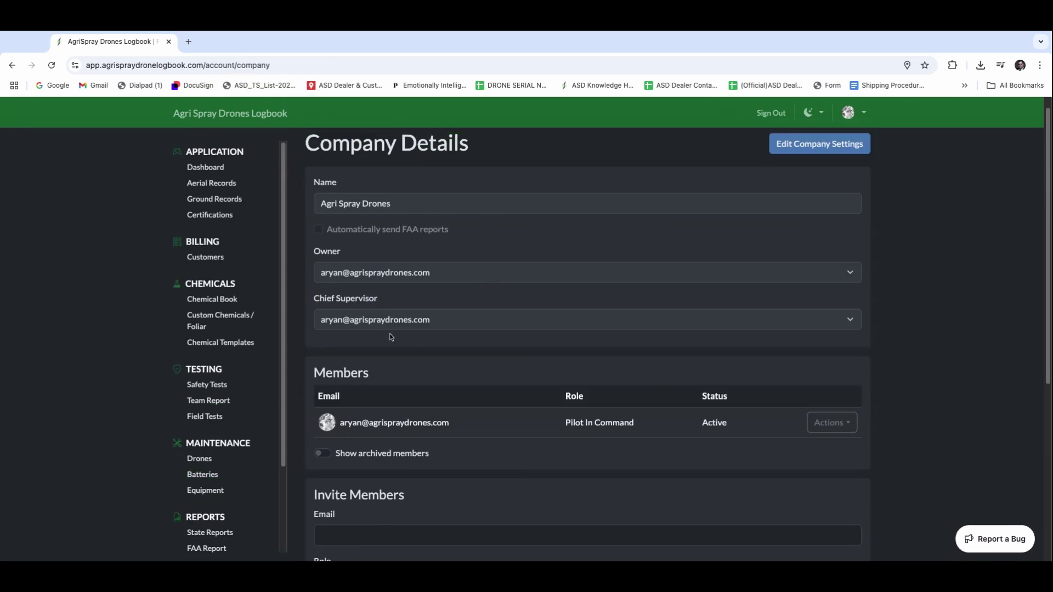
pyautogui.scroll(-1, 389, 333)
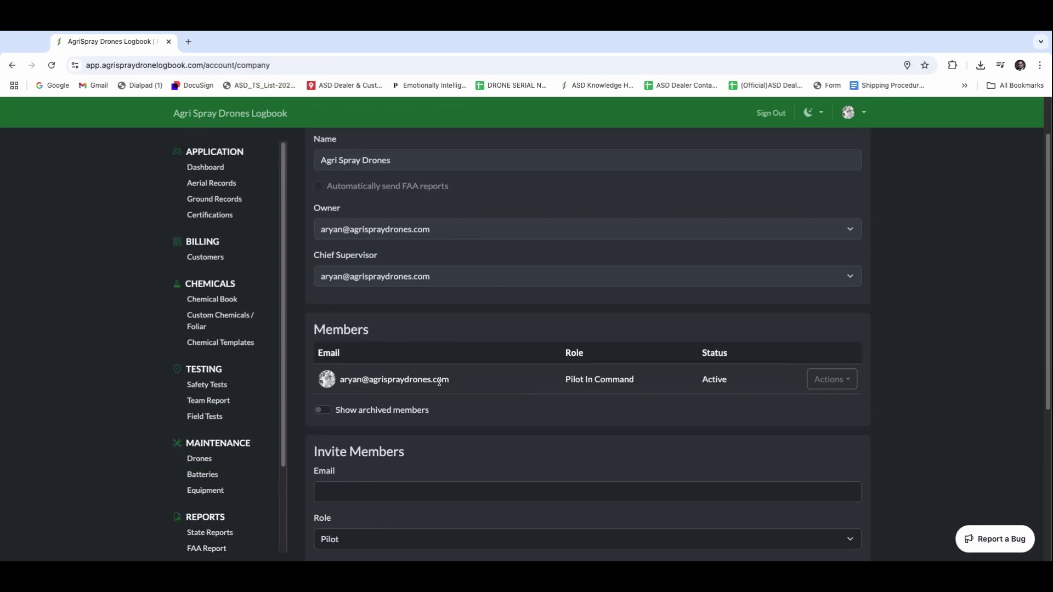
pyautogui.scroll(-4, 409, 380)
pyautogui.scroll(-1, 419, 328)
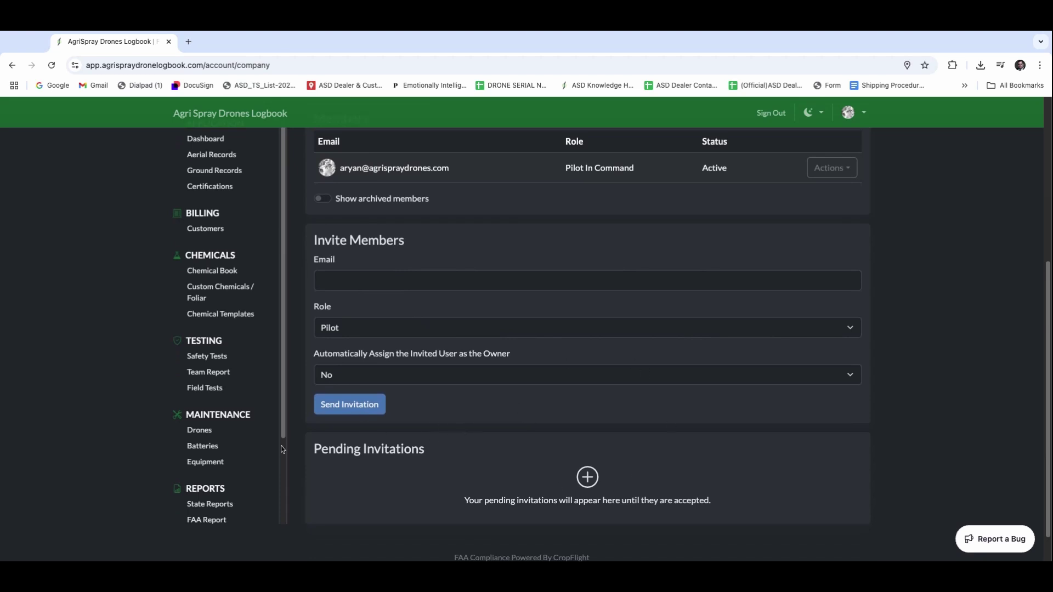
pyautogui.scroll(5, 202, 453)
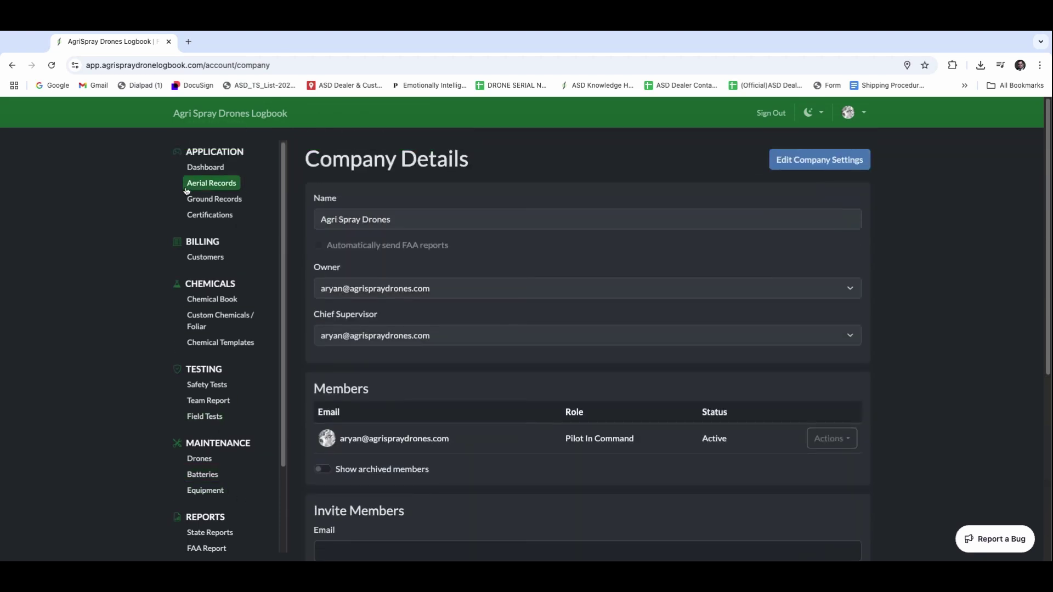
pyautogui.scroll(-3, 192, 382)
# Open the Drones list and check Sherman's Actions options without choosing one
pyautogui.click(200, 387)
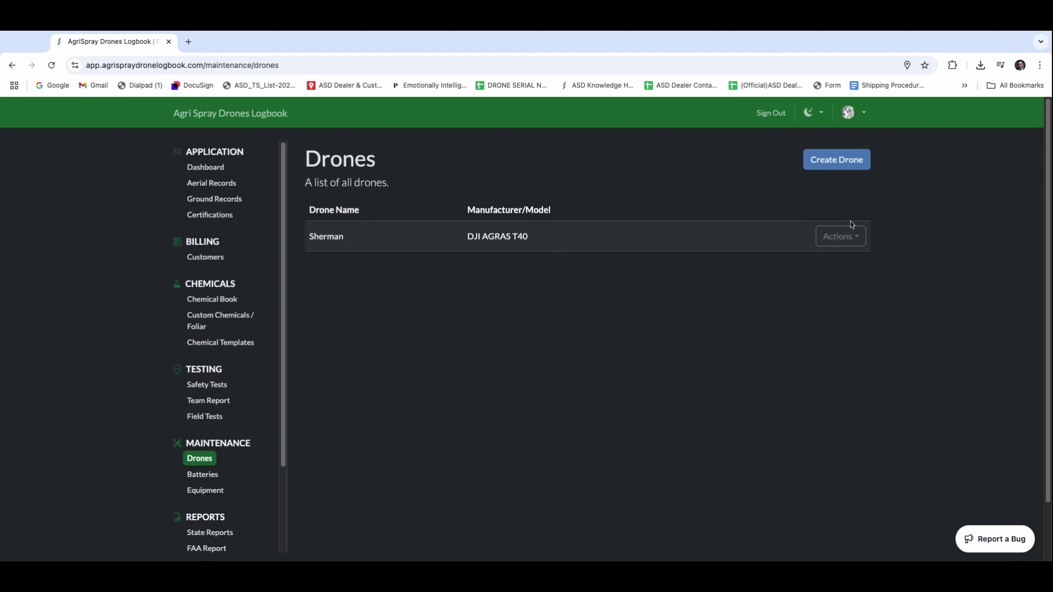
pyautogui.click(851, 235)
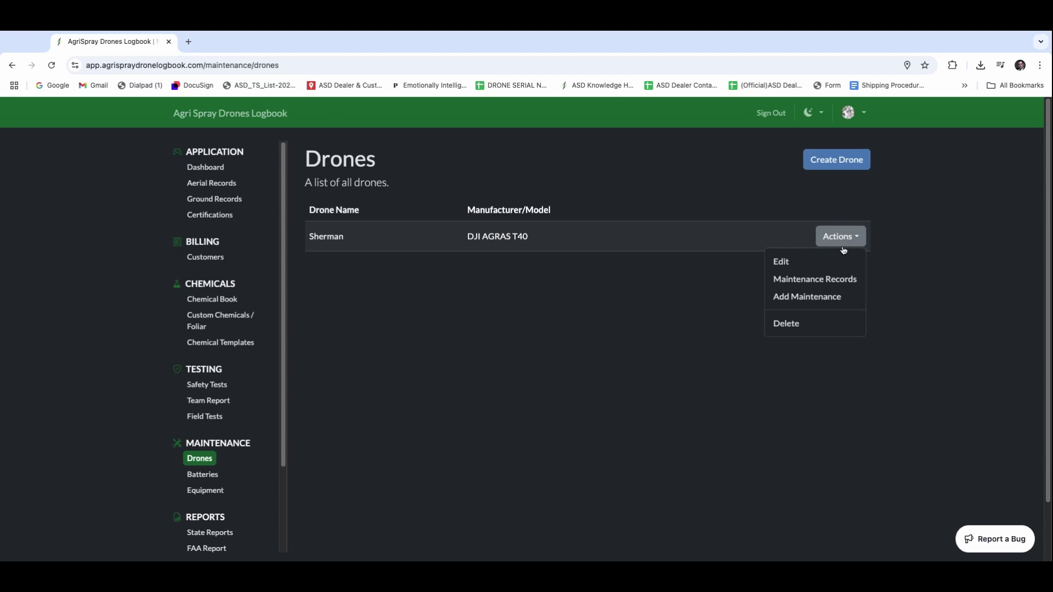
pyautogui.click(696, 290)
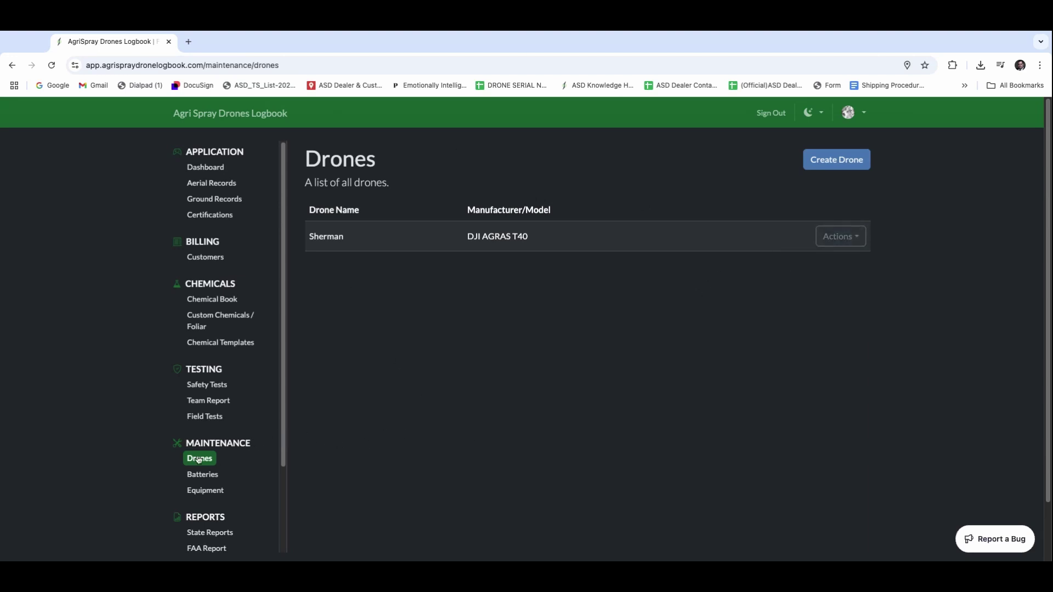
# Show the Batteries list, then the Equipment list with AUTOMIXER
pyautogui.scroll(-1, 181, 454)
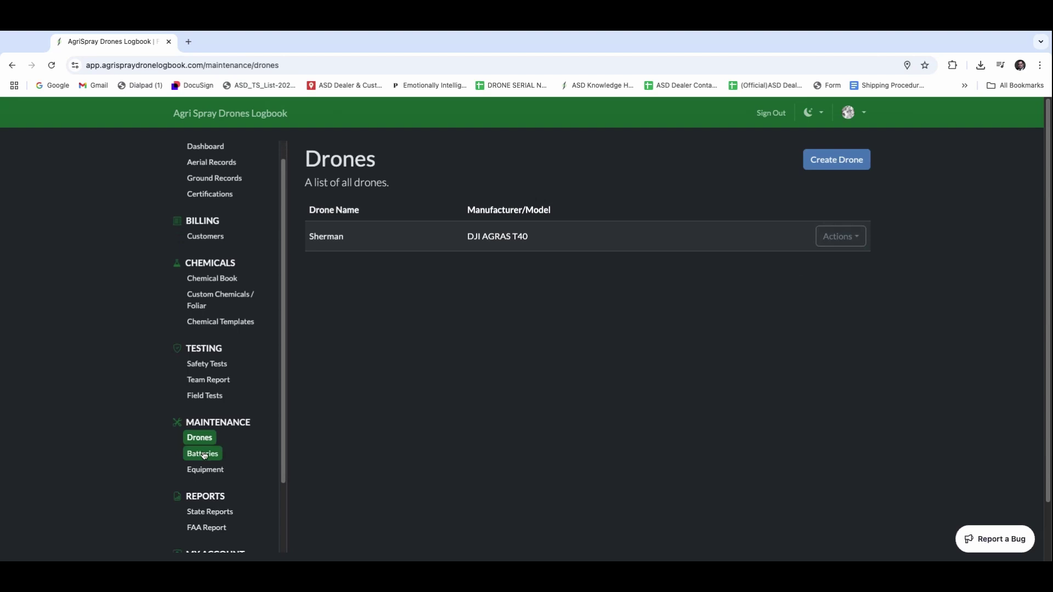
pyautogui.click(203, 454)
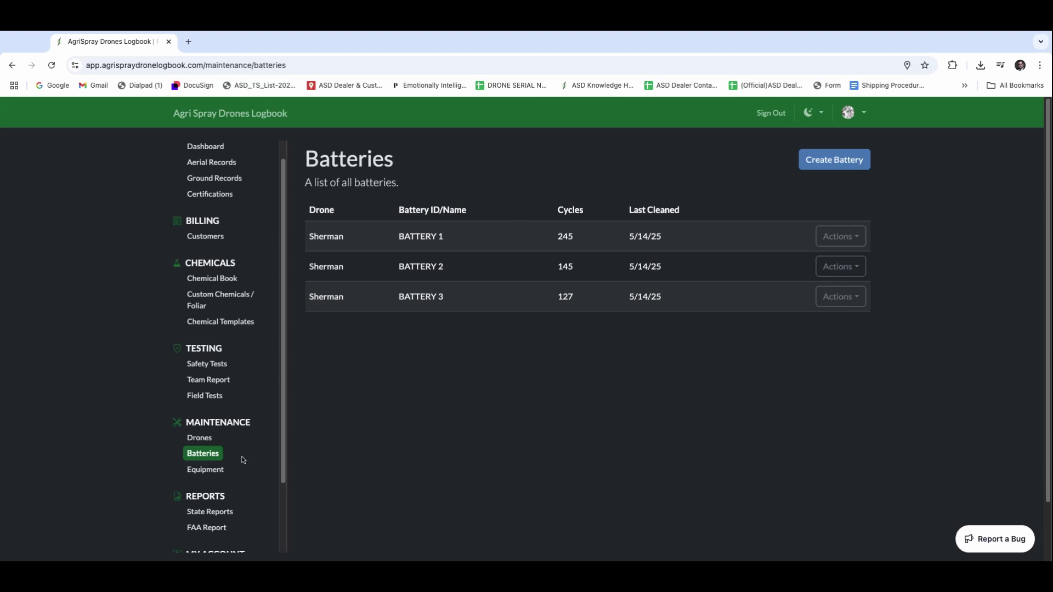
pyautogui.click(202, 472)
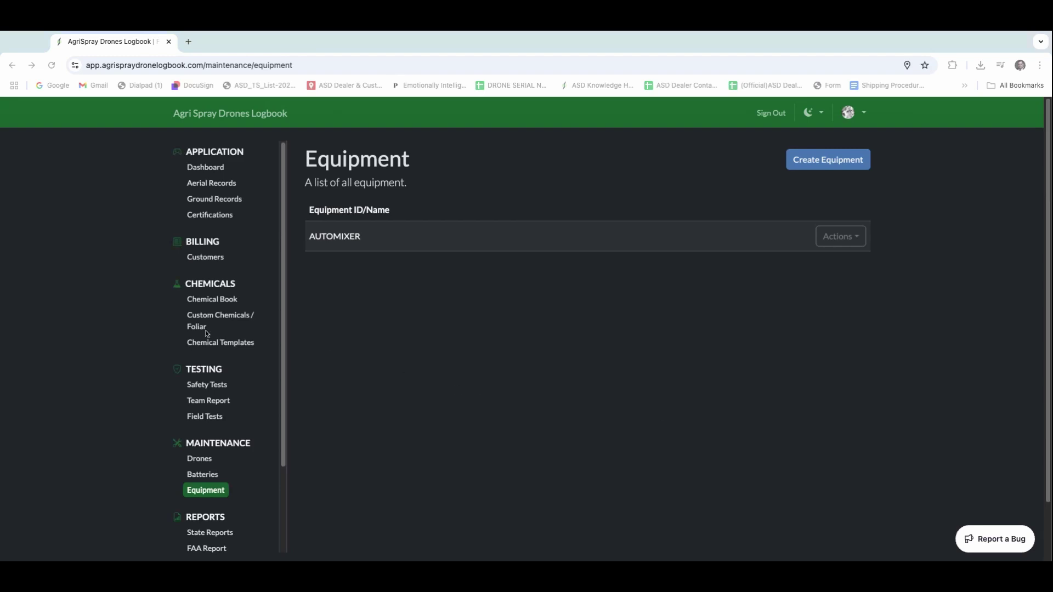
pyautogui.click(205, 258)
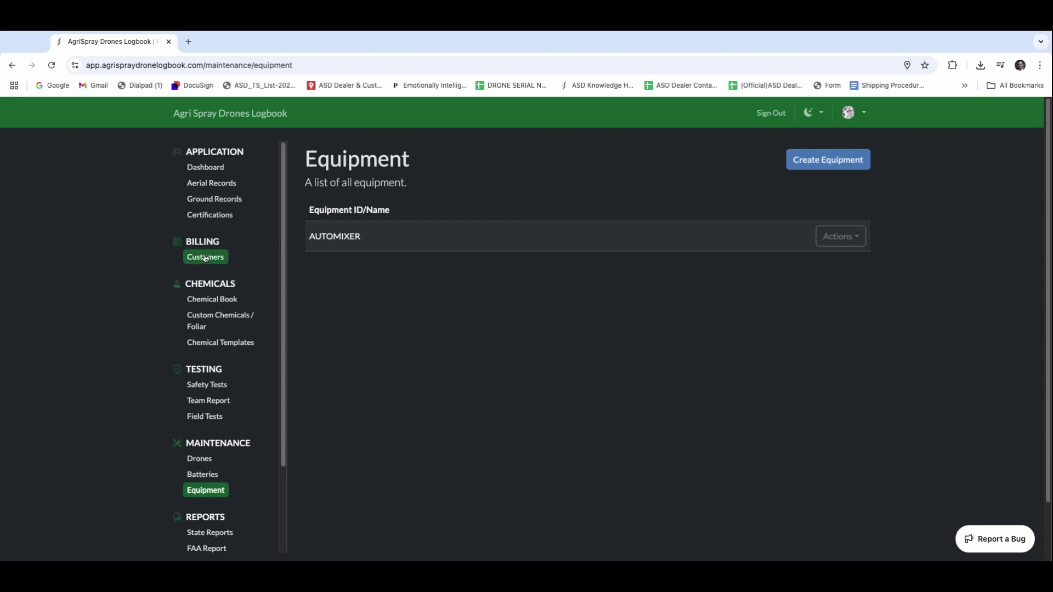
# Preview the Create Certification form's Name choices, then go back to Certifications without saving
pyautogui.click(222, 222)
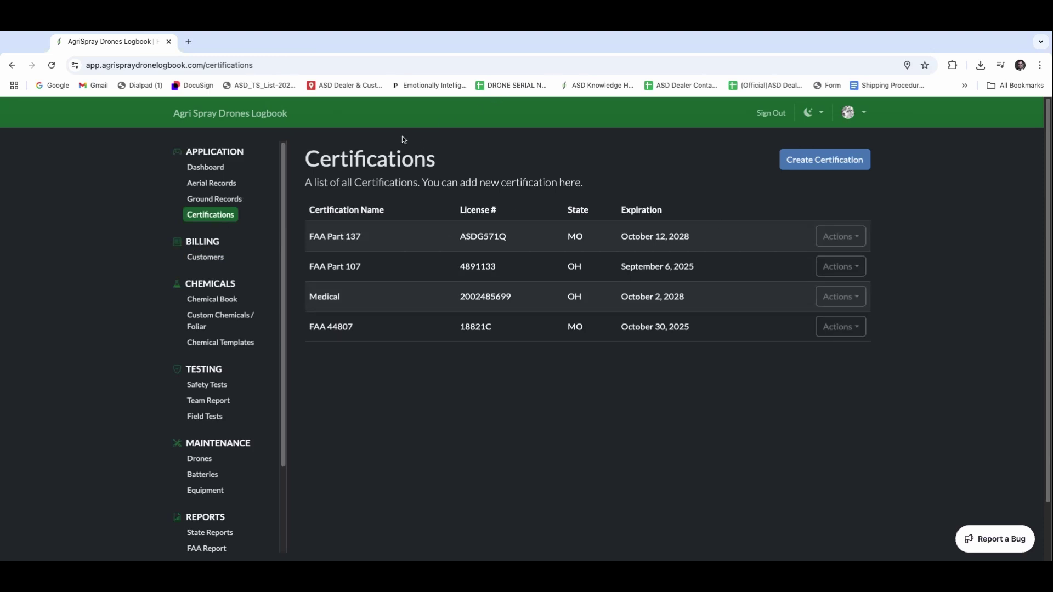
pyautogui.click(812, 162)
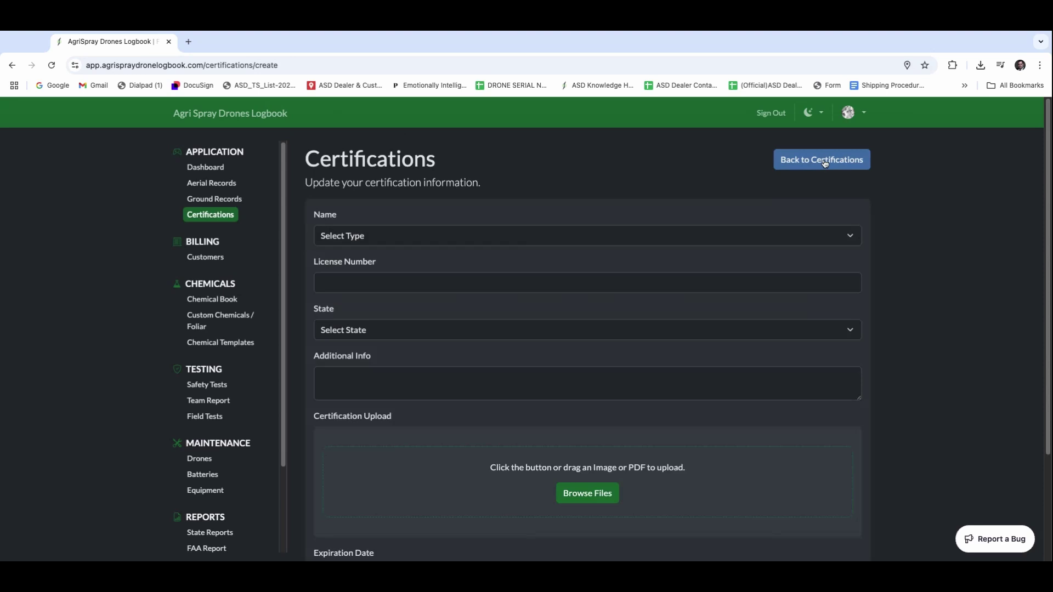
pyautogui.click(849, 236)
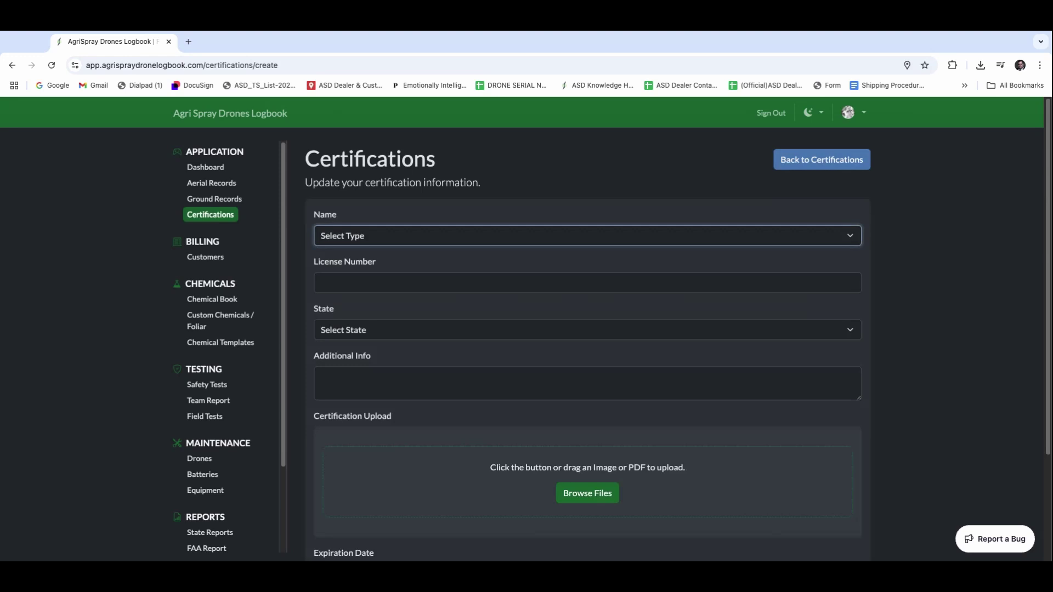
pyautogui.click(820, 159)
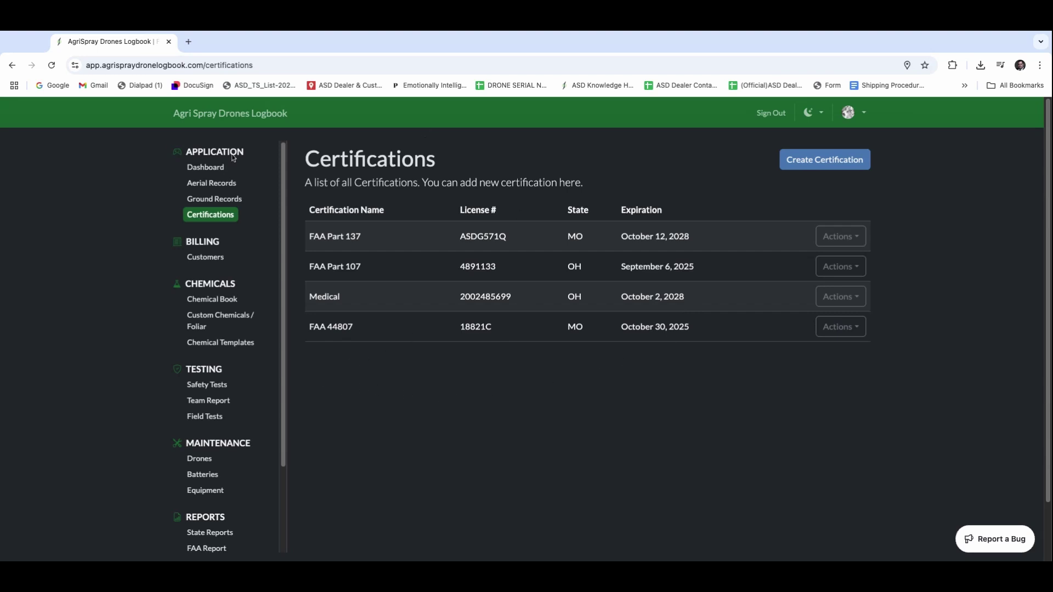
# Preview the Create Customer form, then go back to the Customers list without saving
pyautogui.click(204, 260)
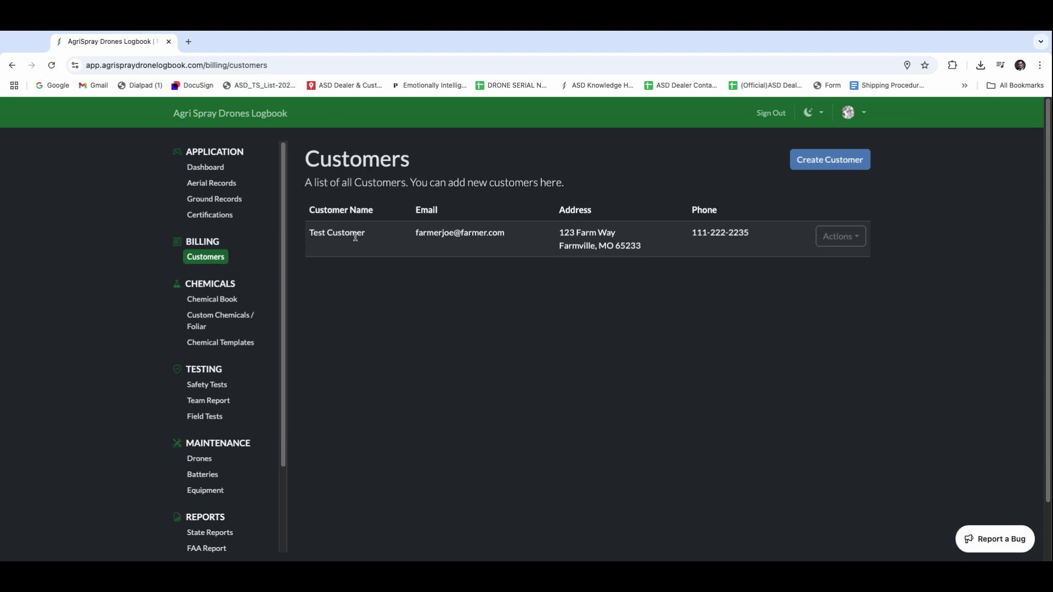
pyautogui.click(795, 163)
pyautogui.scroll(-1, 384, 235)
pyautogui.scroll(-3, 368, 234)
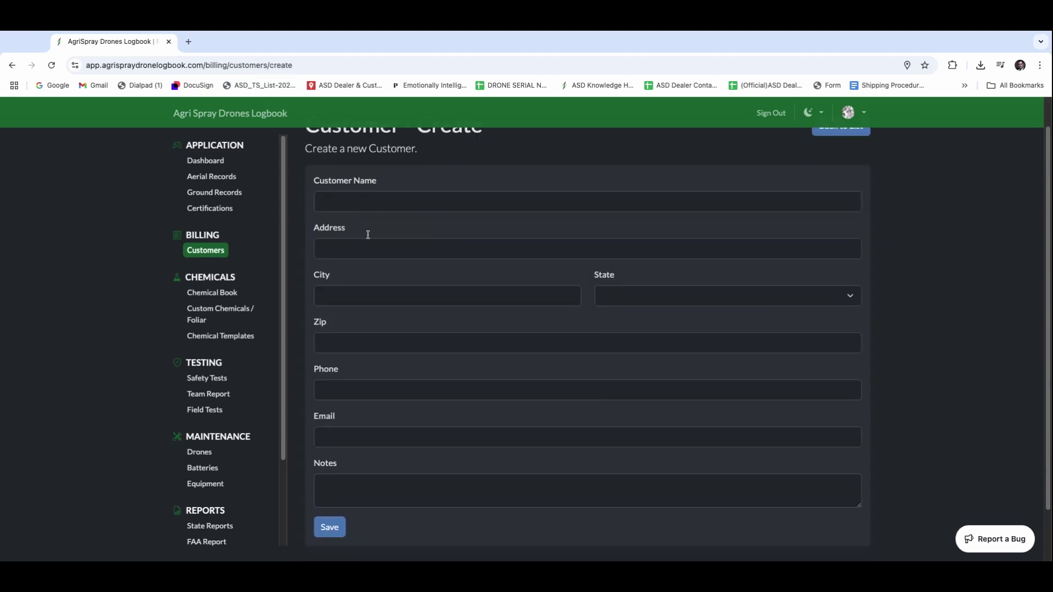
pyautogui.scroll(3, 504, 410)
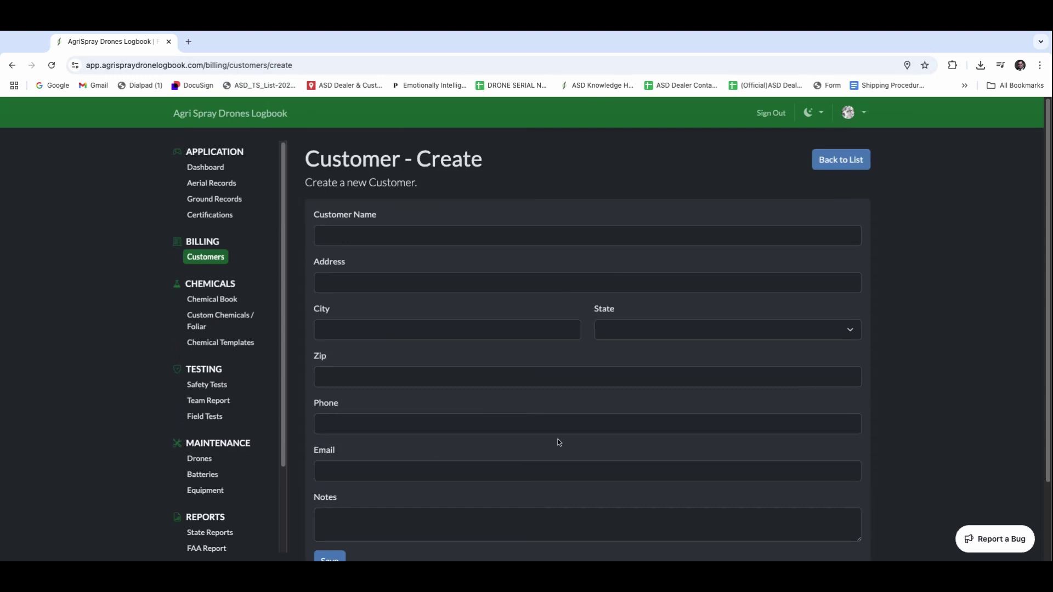
pyautogui.click(839, 159)
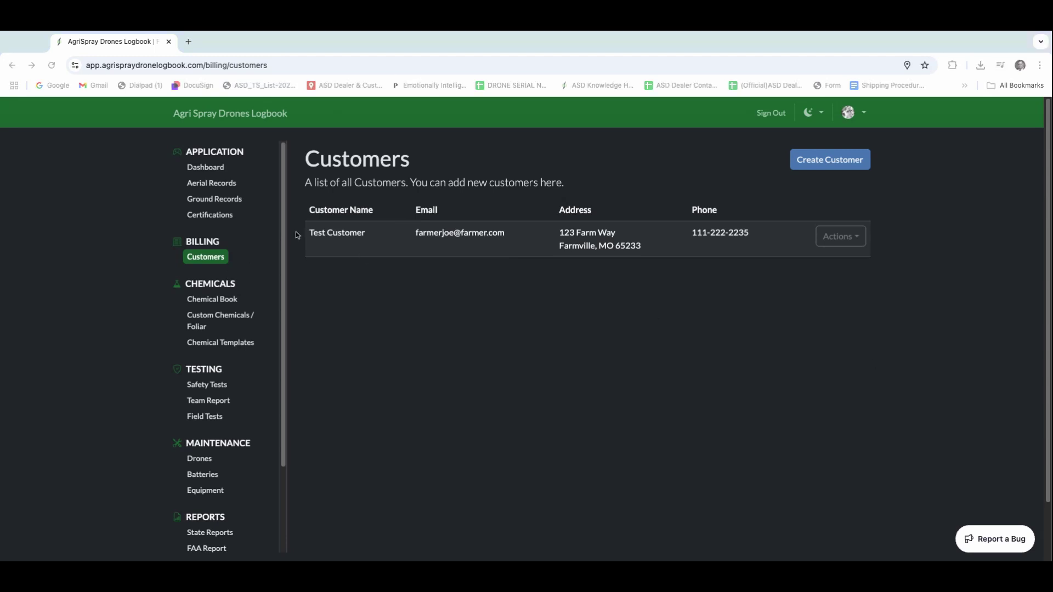
# Start a new aerial application record, tick the pre-flight checklist and choose the pilot
pyautogui.click(203, 184)
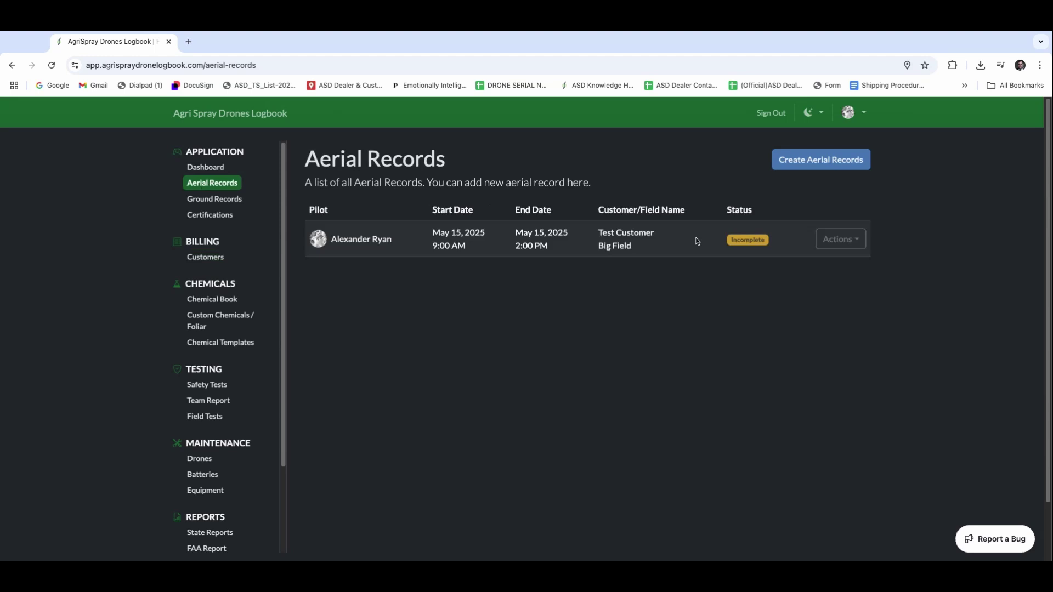
pyautogui.click(820, 160)
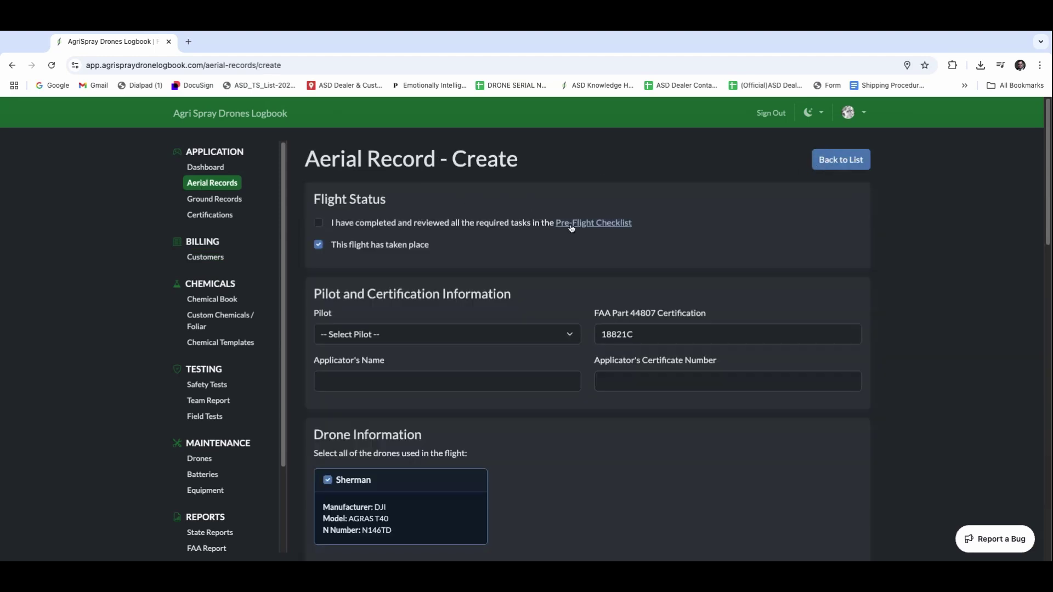
pyautogui.click(353, 225)
pyautogui.scroll(-3, 431, 296)
pyautogui.click(522, 266)
pyautogui.press('Down')
pyautogui.press('Return')
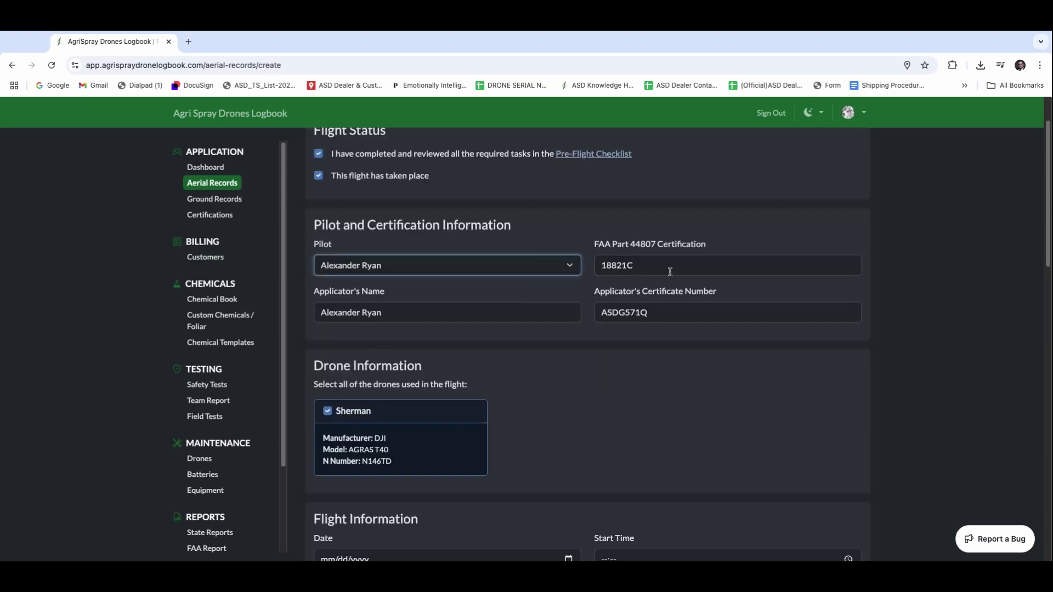
# Move down the form to the Customer Information and Flight Details sections
pyautogui.scroll(-3, 473, 325)
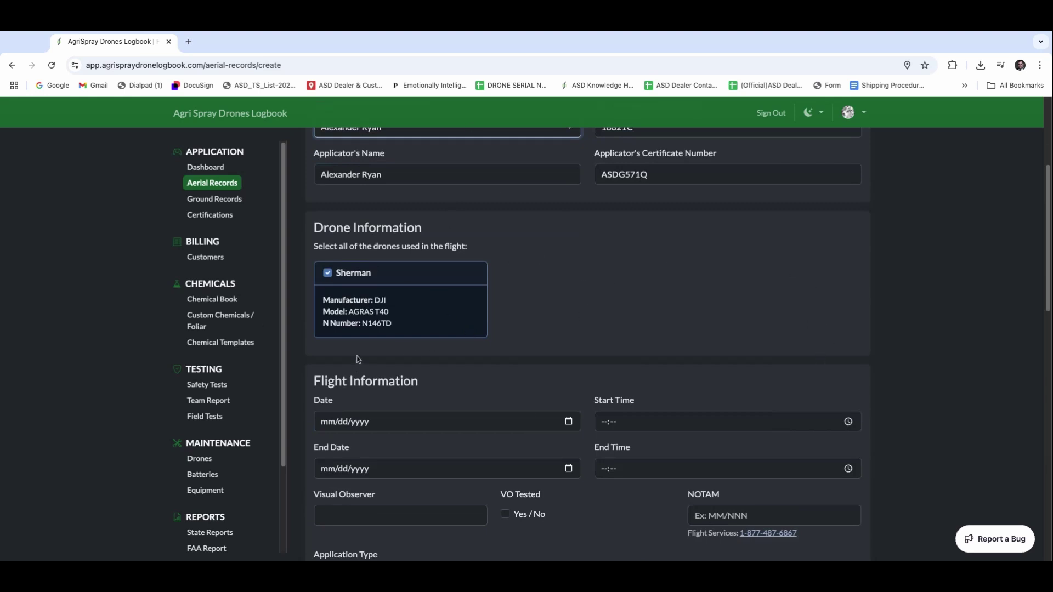
pyautogui.scroll(-3, 357, 359)
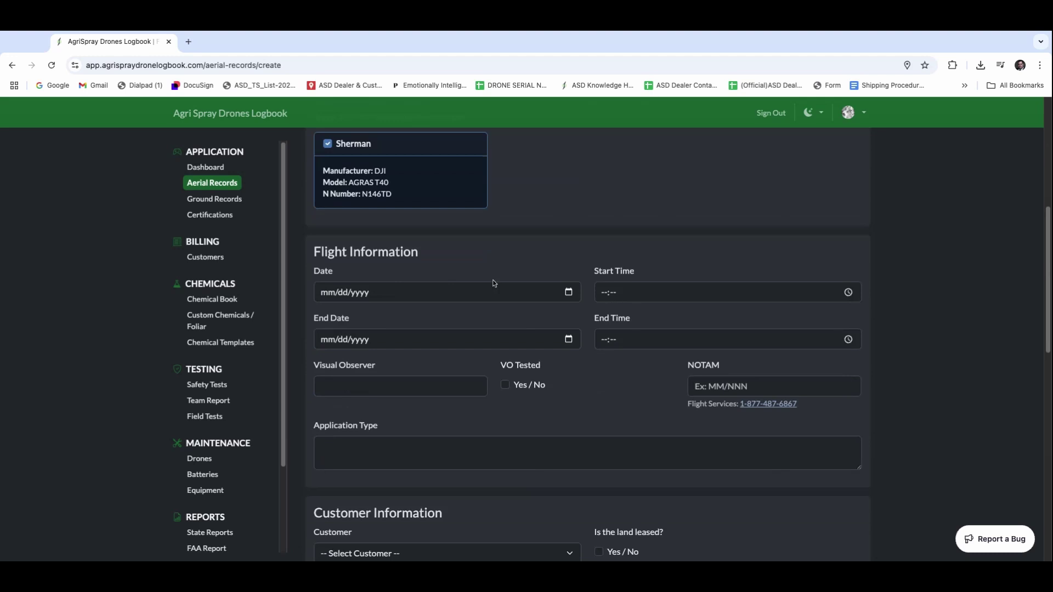
pyautogui.scroll(-1, 414, 378)
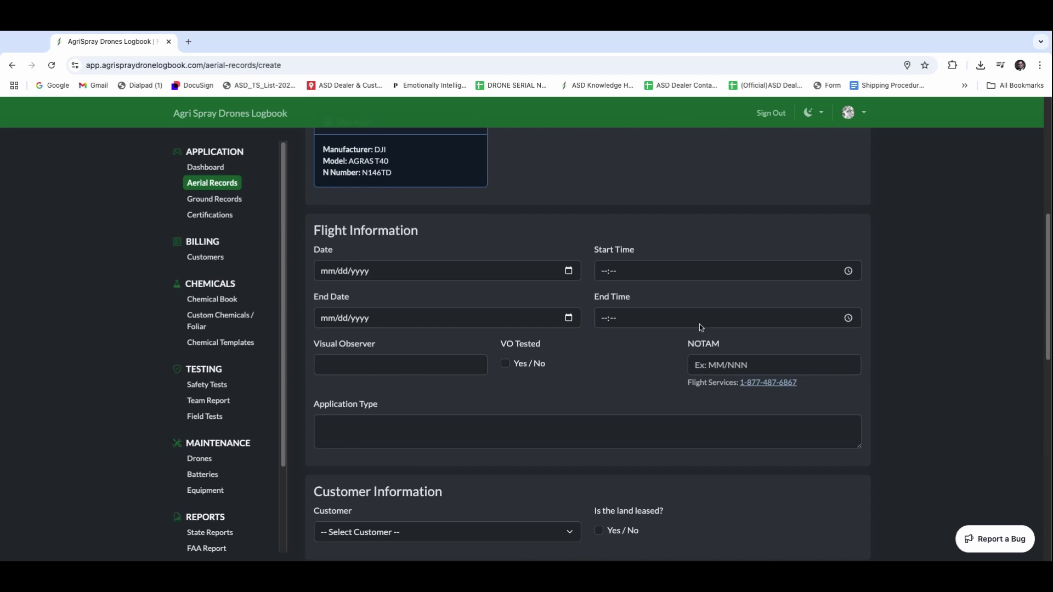
pyautogui.scroll(-2, 489, 378)
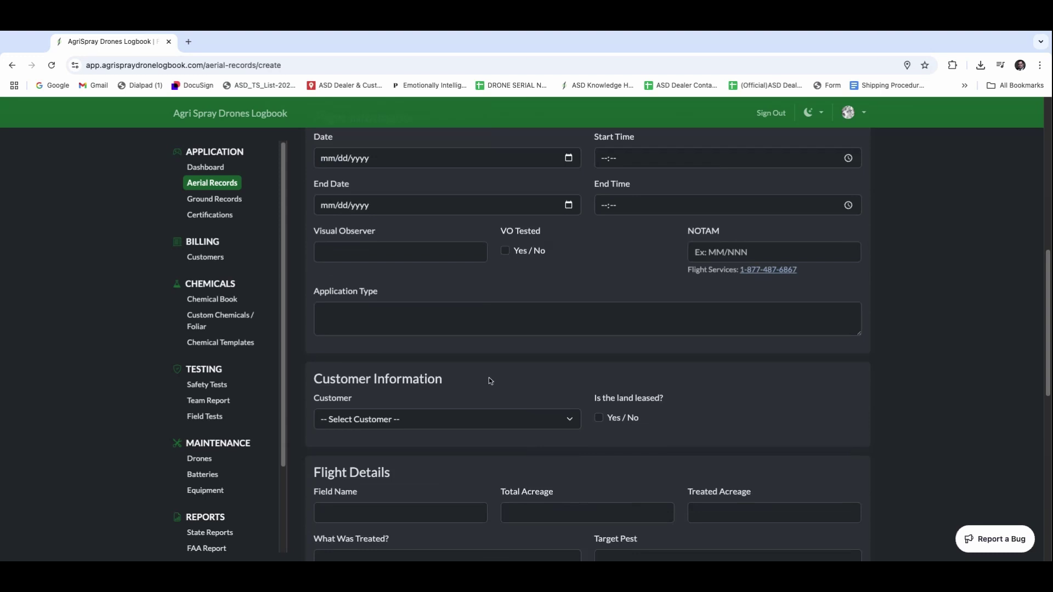
pyautogui.scroll(-2, 470, 317)
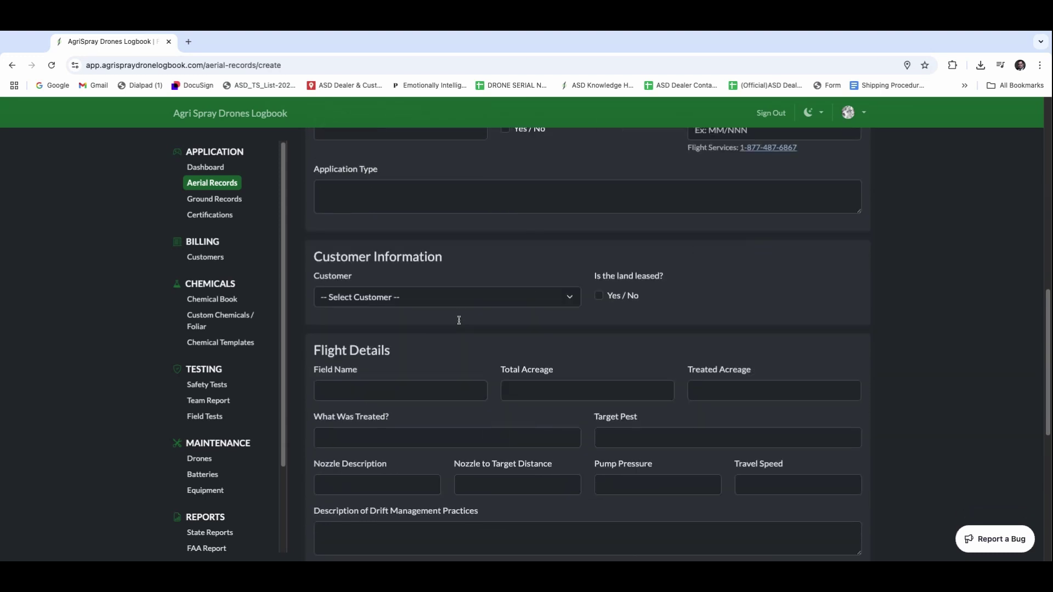
# Select Test Customer and toggle the land-leased option on and back off
pyautogui.click(571, 299)
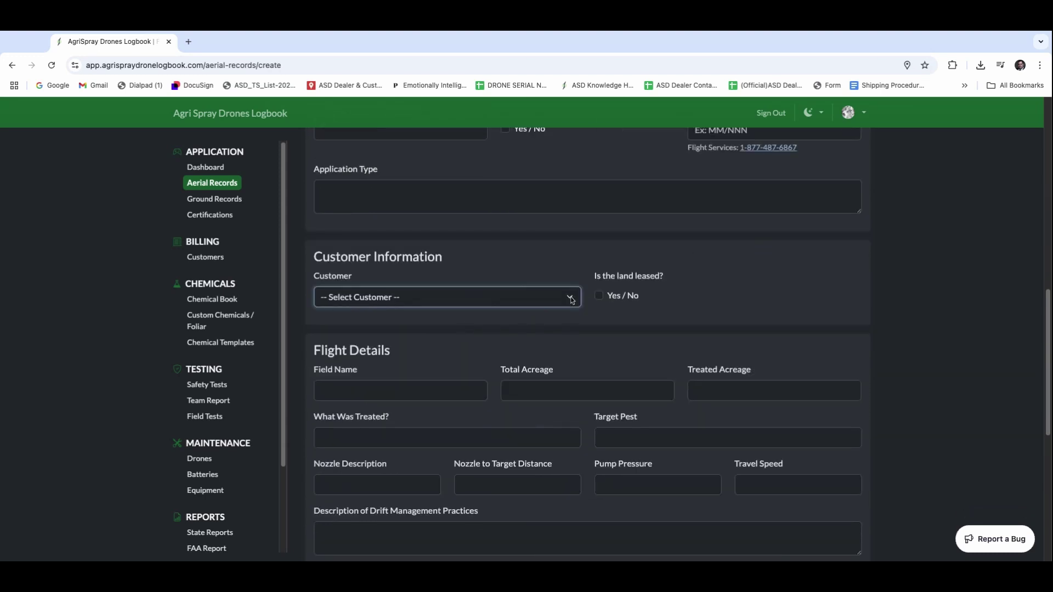
pyautogui.click(570, 309)
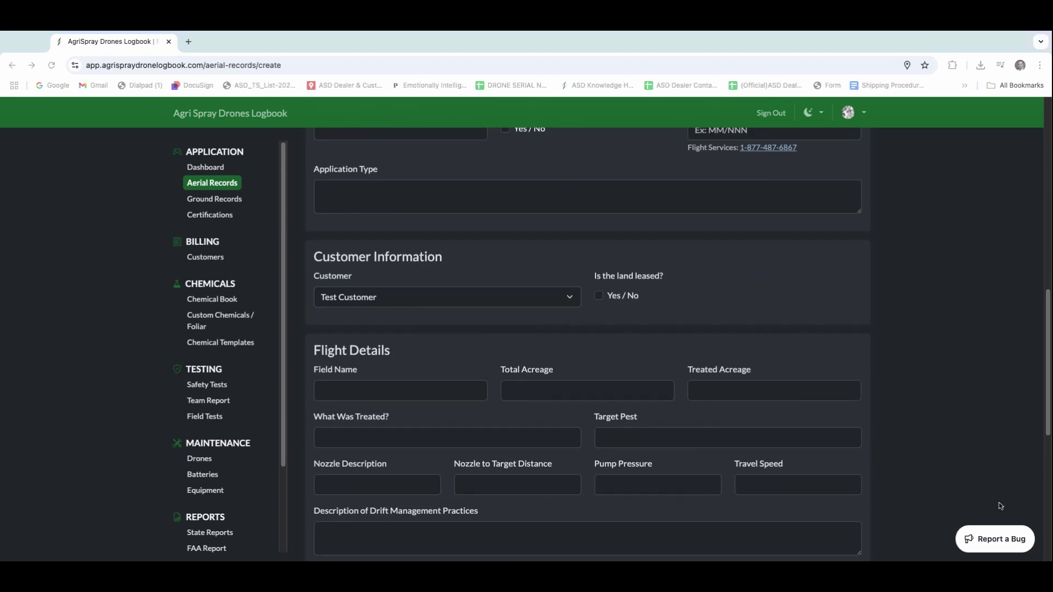
pyautogui.click(603, 299)
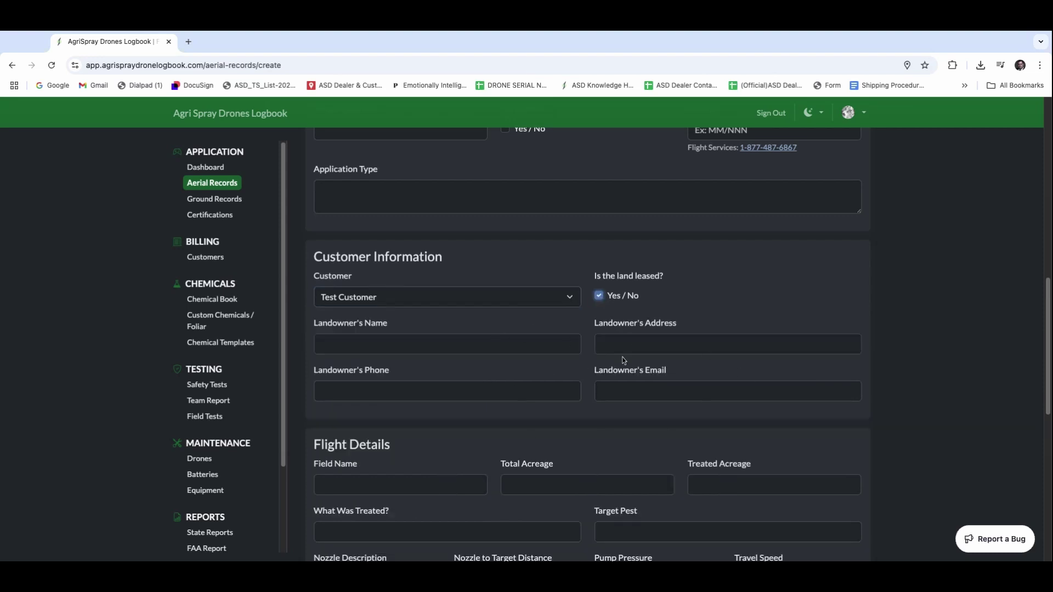
pyautogui.click(621, 297)
# Fill in the location and weather automatically with Get Location and Get Weather
pyautogui.scroll(-1, 465, 360)
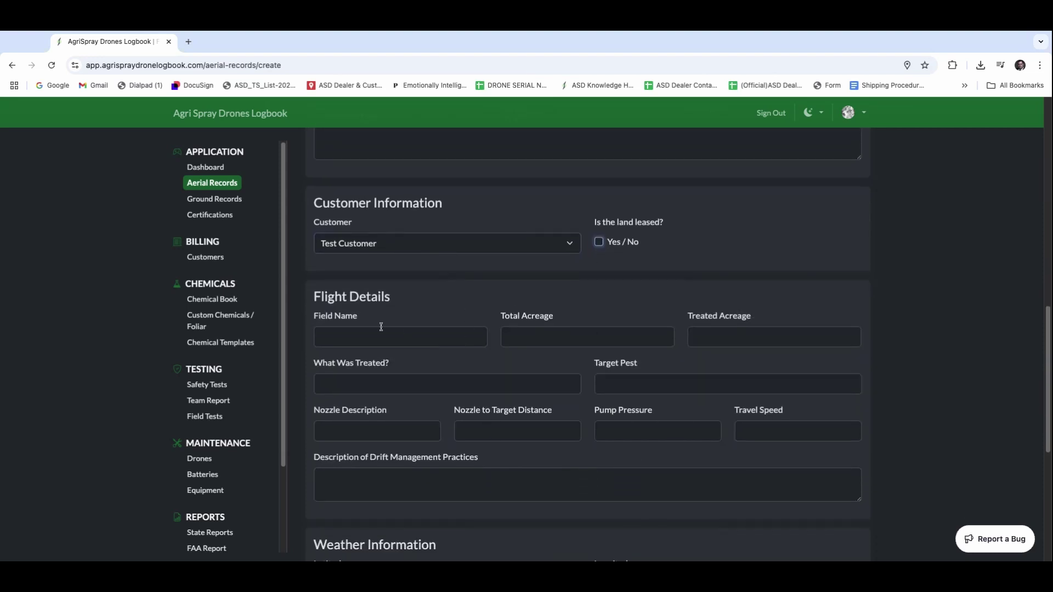
pyautogui.scroll(-3, 381, 328)
pyautogui.scroll(1, 355, 306)
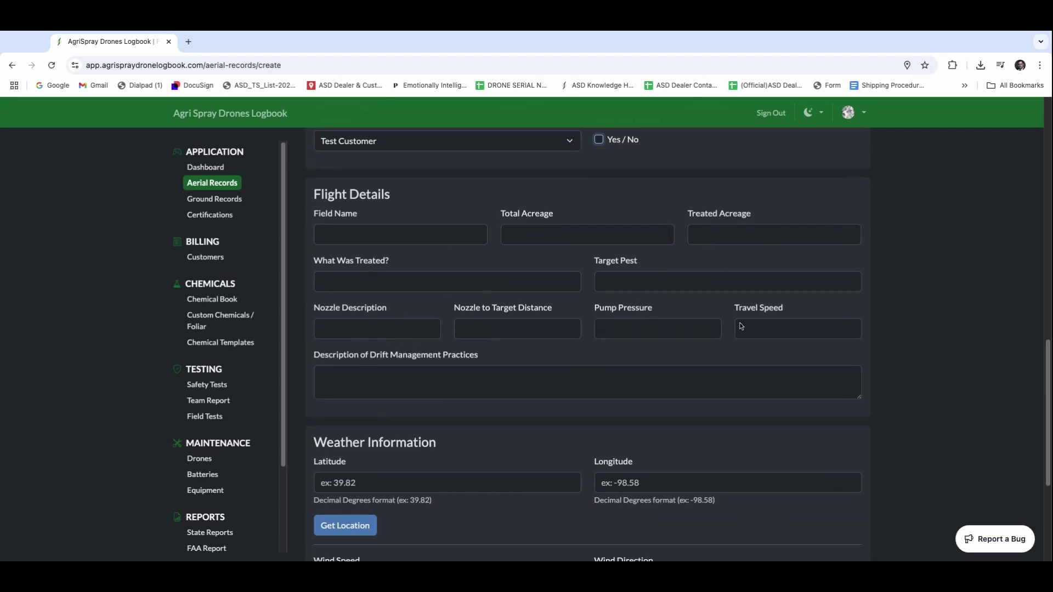
pyautogui.scroll(-1, 448, 373)
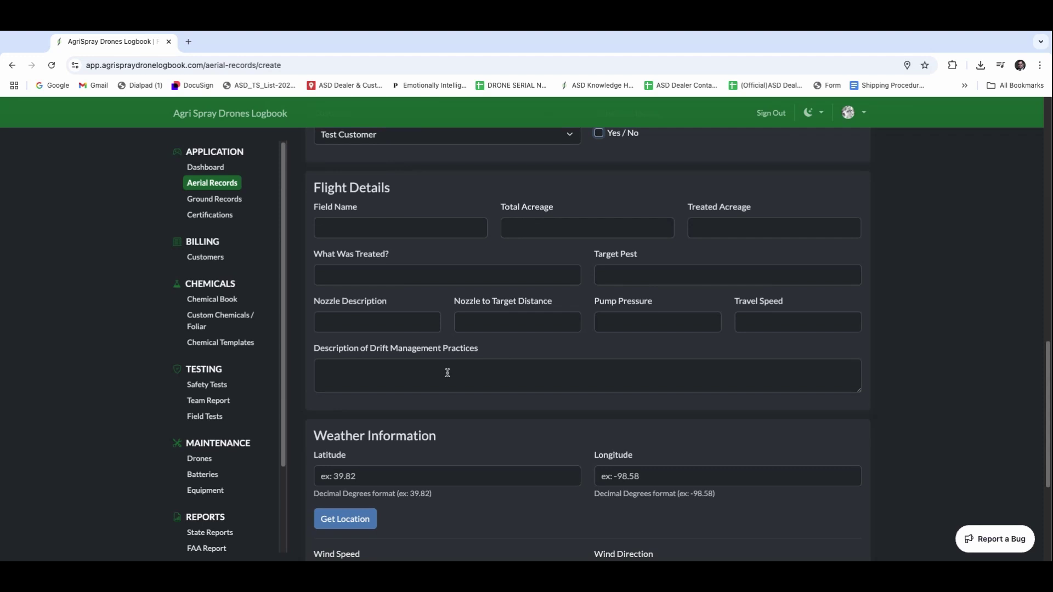
pyautogui.scroll(-5, 448, 373)
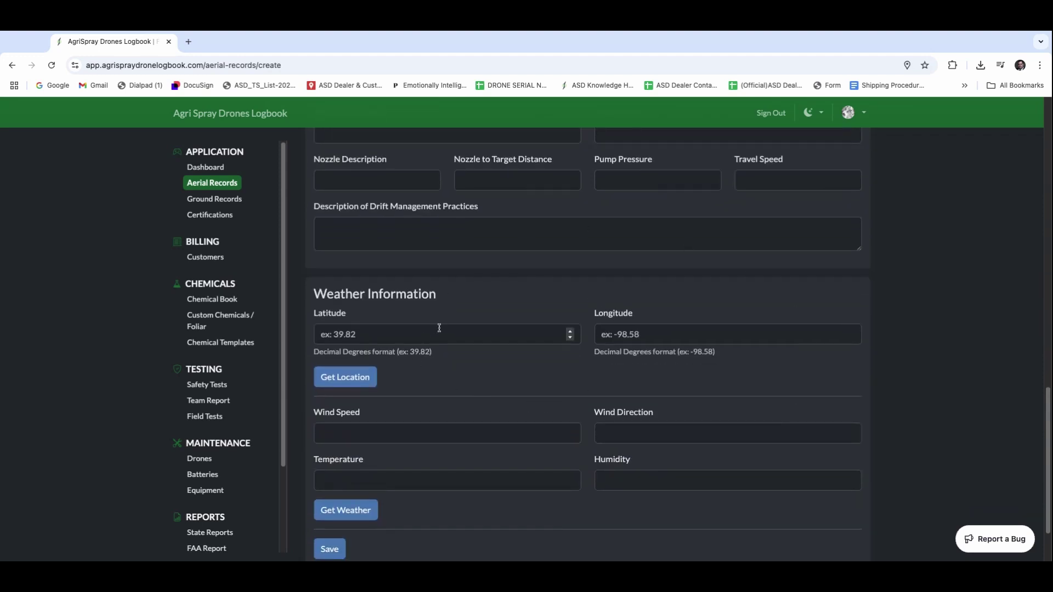
pyautogui.click(348, 377)
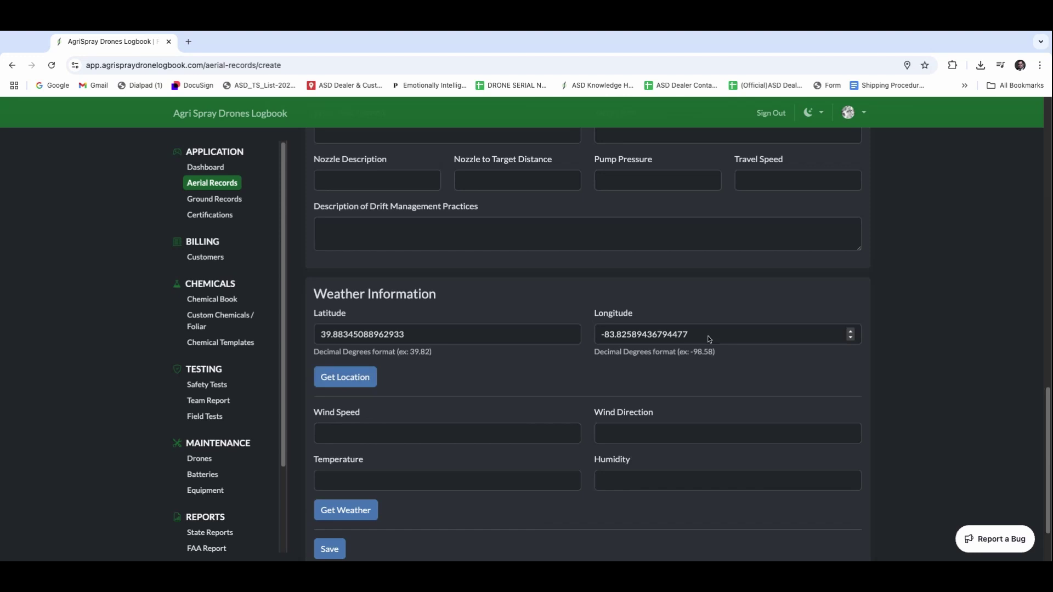
pyautogui.scroll(-3, 394, 331)
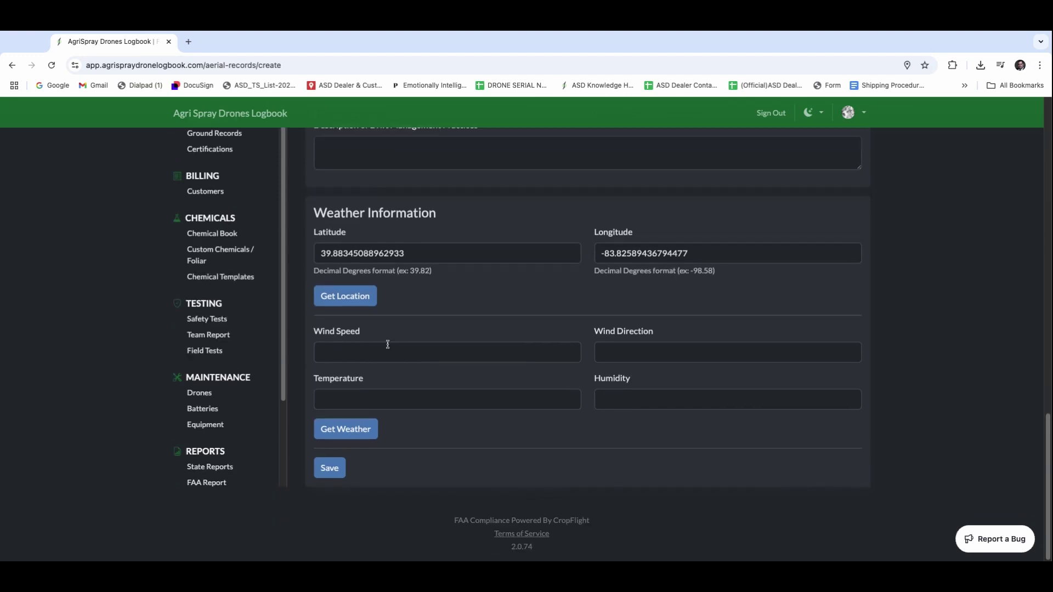
pyautogui.click(346, 429)
# Return to Aerial Records and open the Big Field record's overview
pyautogui.scroll(20, 528, 397)
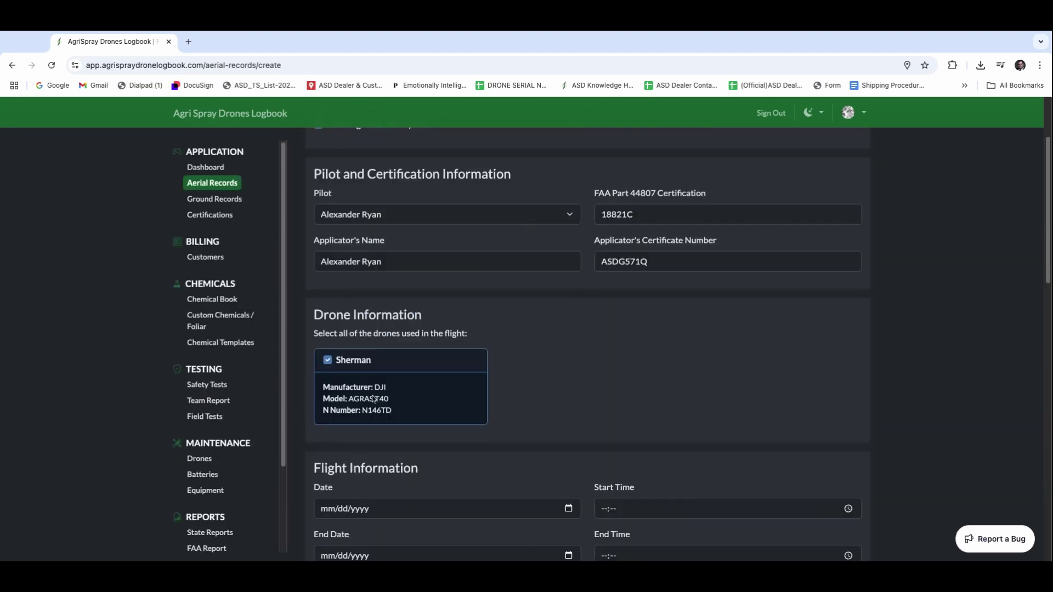
pyautogui.click(824, 156)
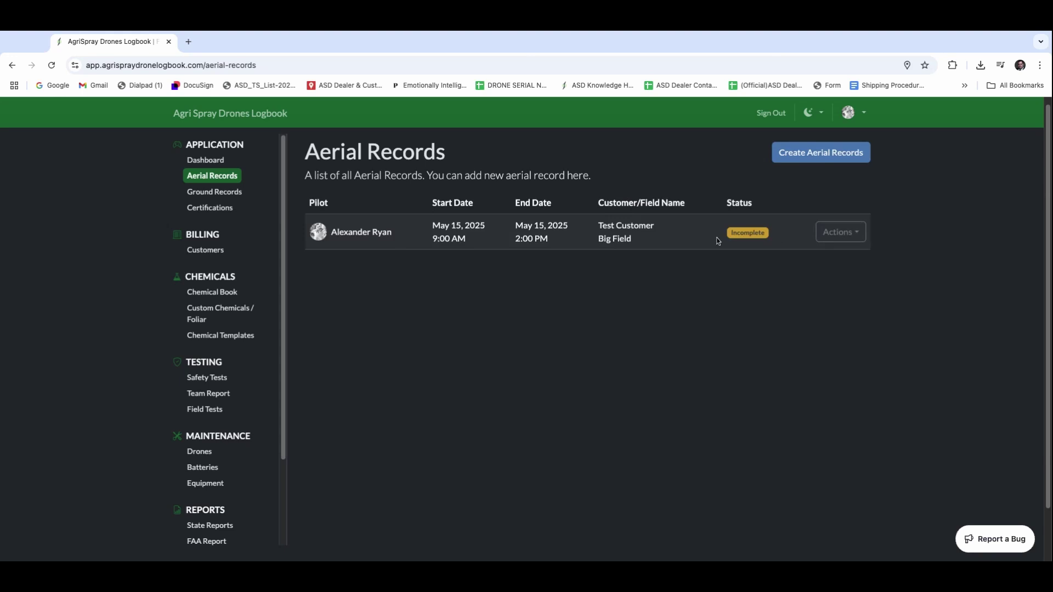
pyautogui.click(856, 234)
pyautogui.click(807, 257)
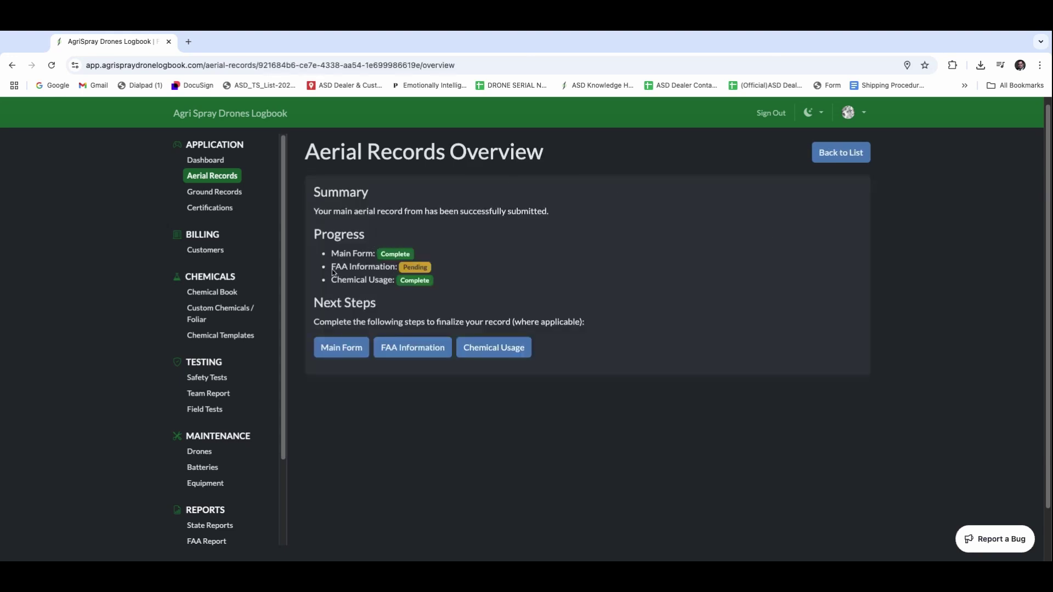
# Save the Big Field record's FAA Form Submission, then return to Aerial Records and its Actions
pyautogui.click(396, 348)
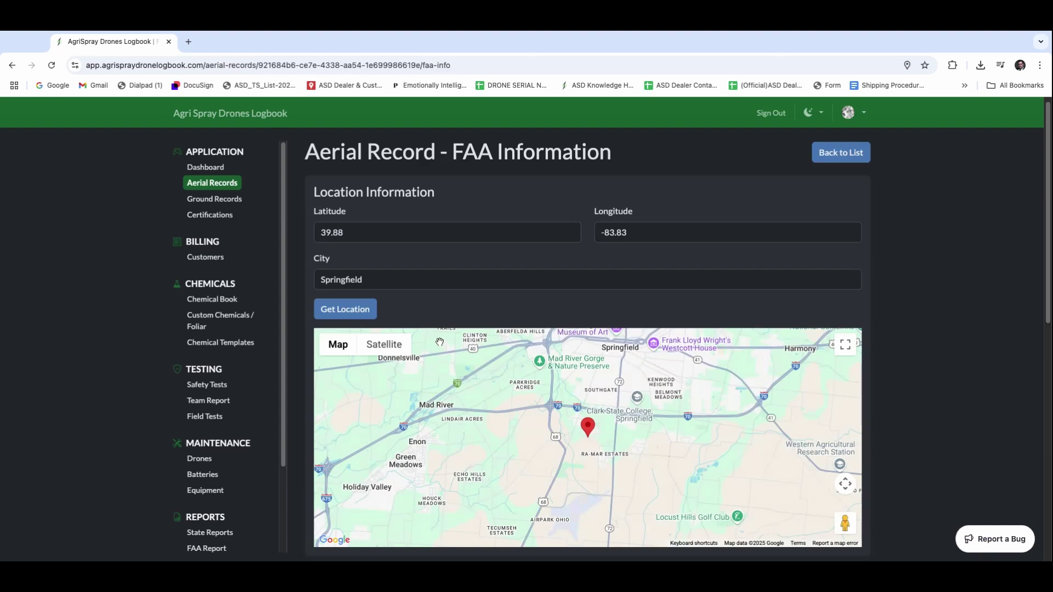
pyautogui.scroll(-4, 406, 307)
pyautogui.scroll(-3, 400, 356)
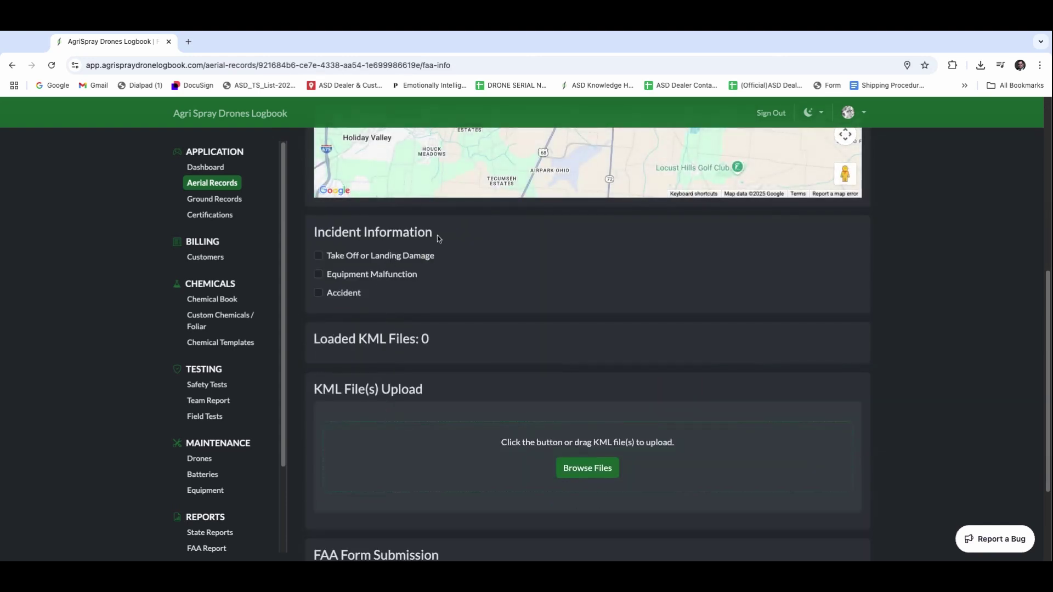
pyautogui.scroll(-2, 408, 329)
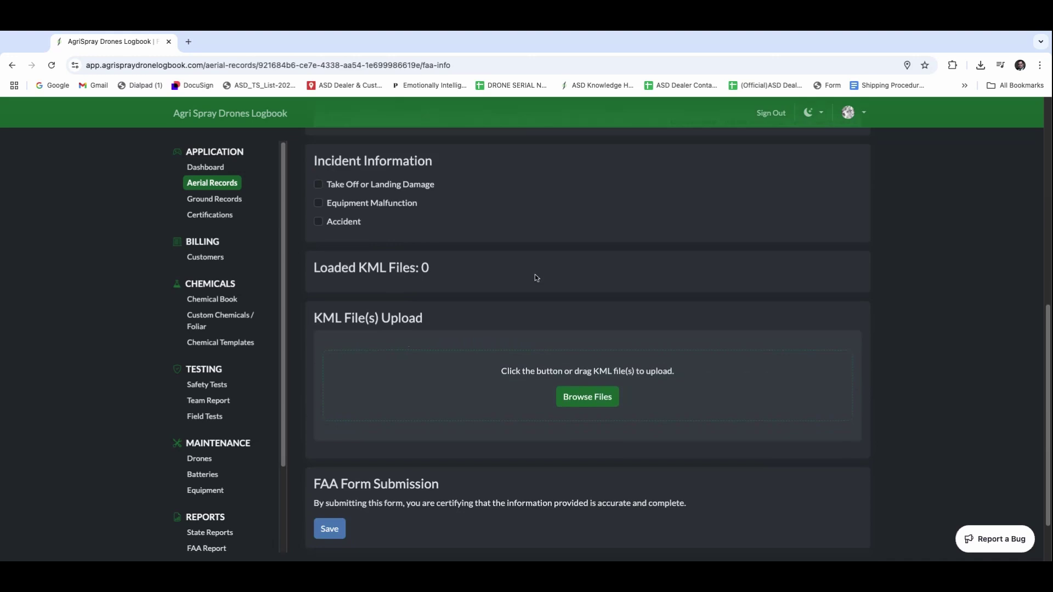
pyautogui.scroll(-2, 560, 289)
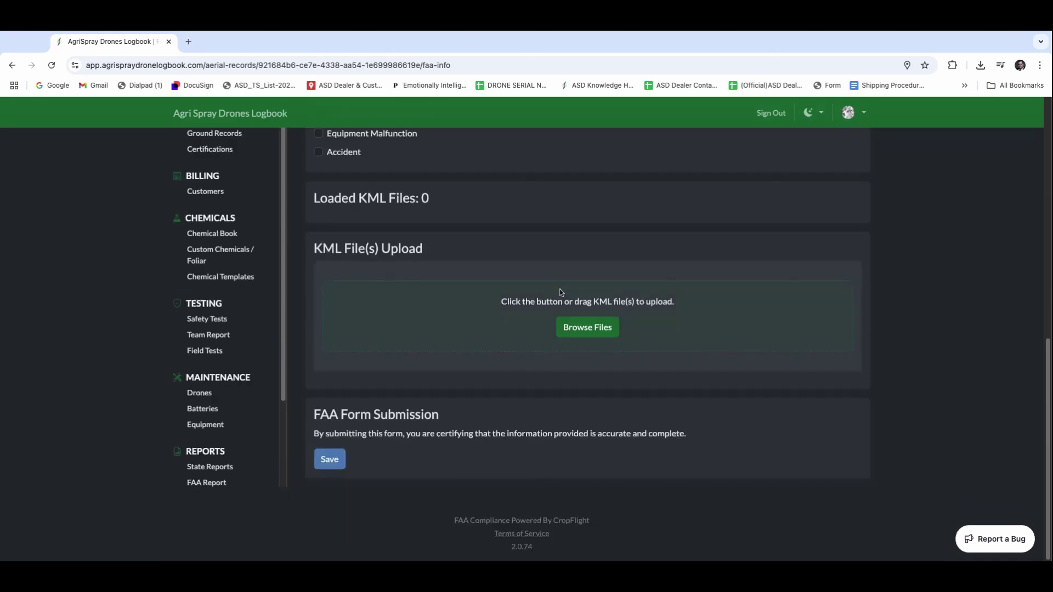
pyautogui.click(335, 459)
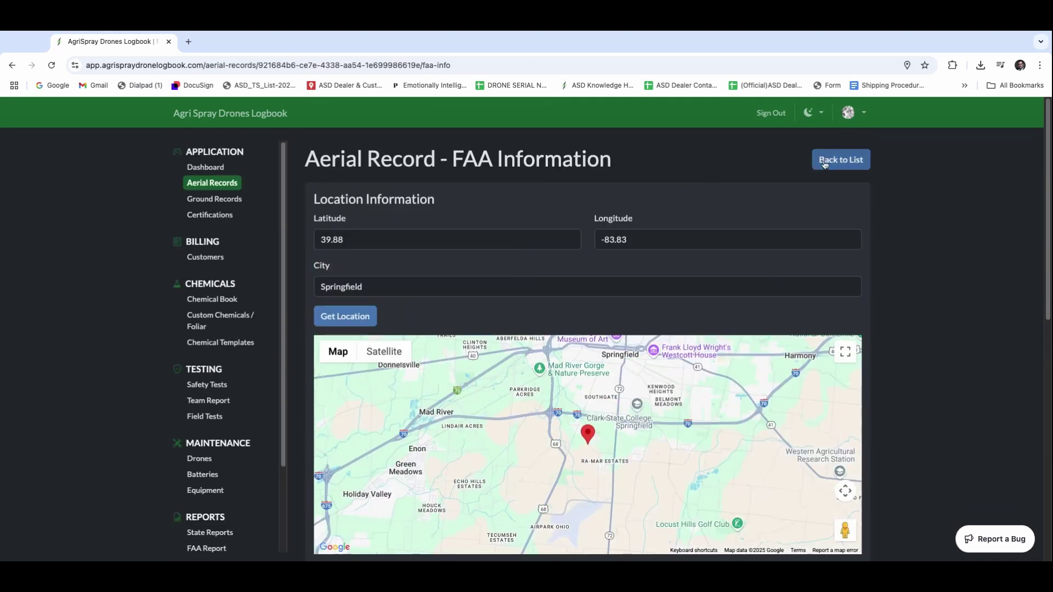
pyautogui.click(824, 165)
pyautogui.click(858, 242)
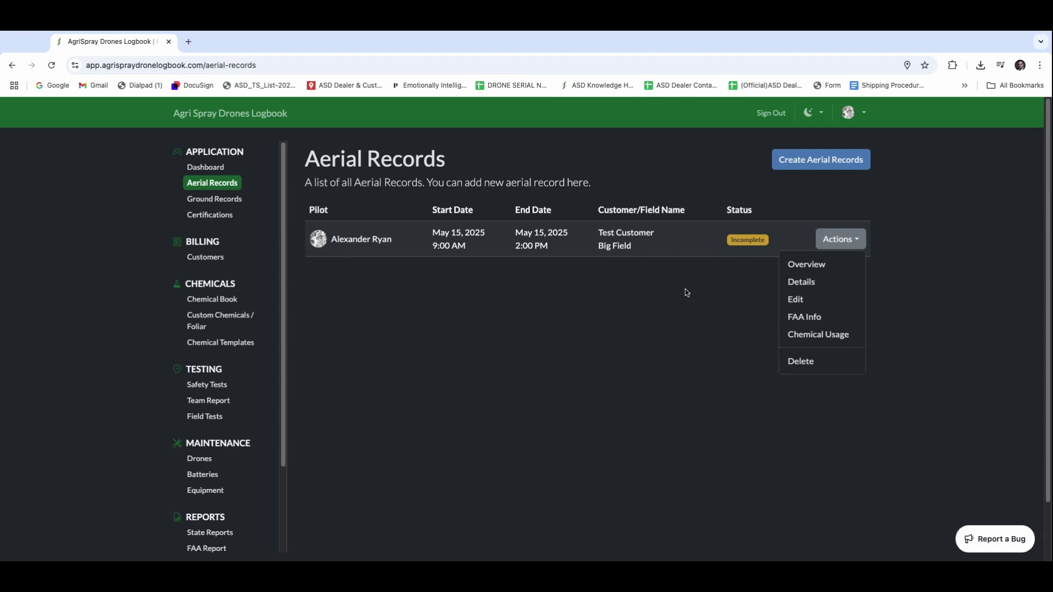
# Check Big Field's Trivapro Fungicide chemical usage from its overview, then go to the Chemical Book
pyautogui.click(806, 265)
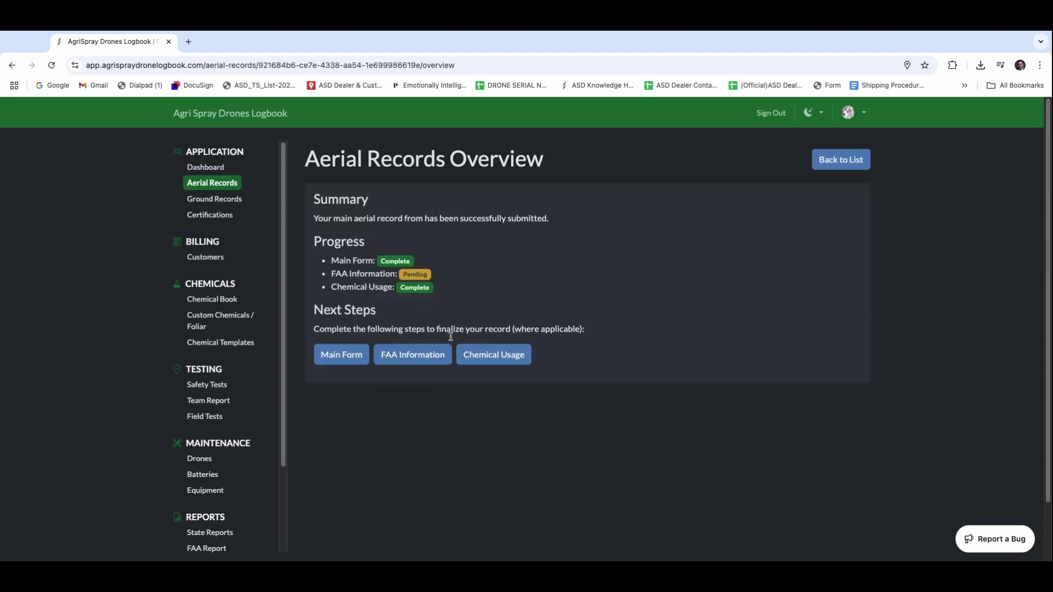
pyautogui.click(502, 366)
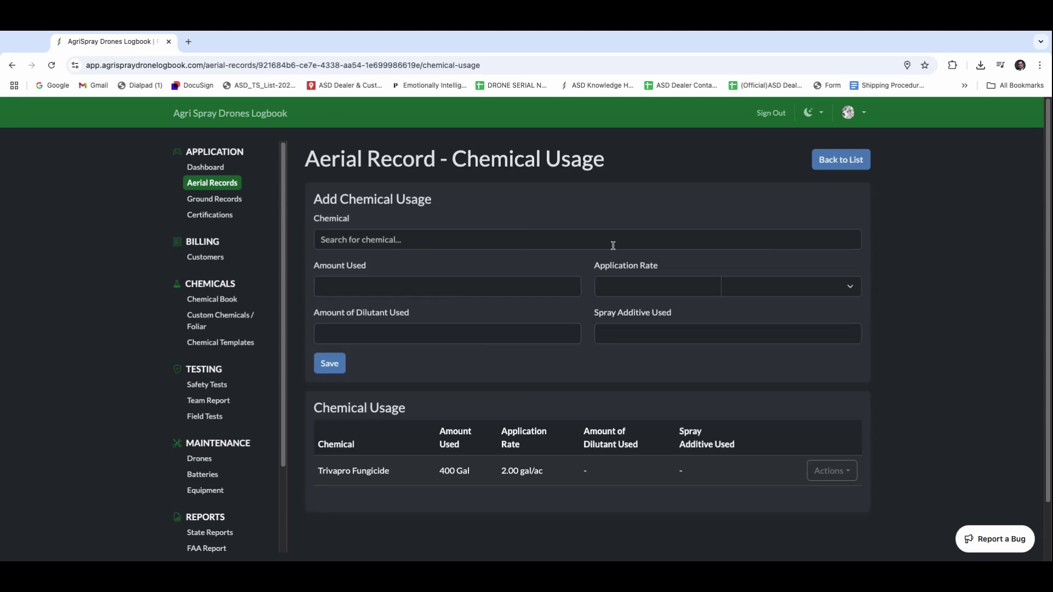
pyautogui.scroll(-2, 491, 391)
pyautogui.scroll(2, 480, 387)
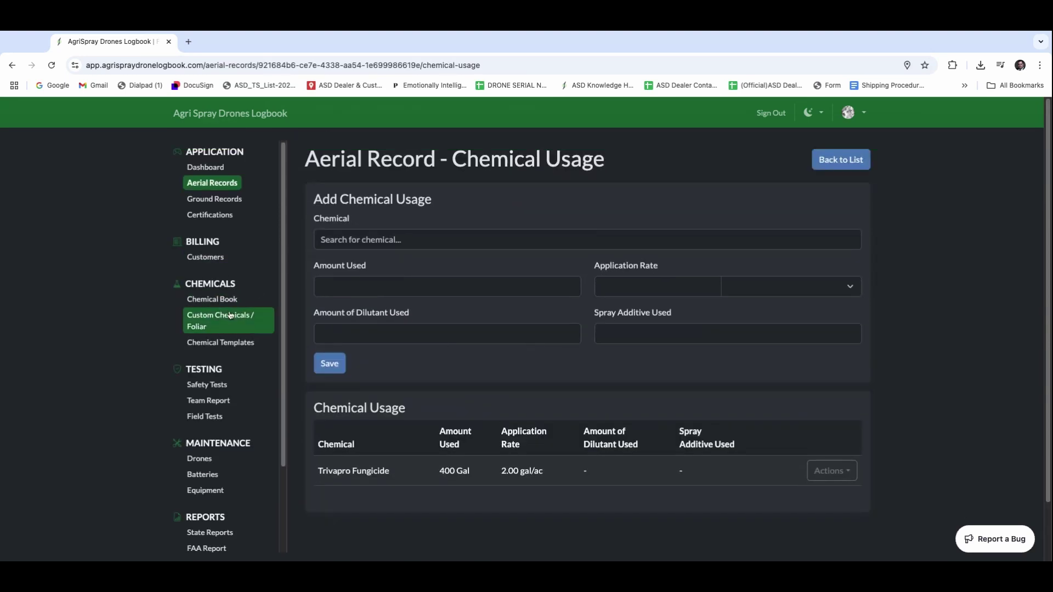
pyautogui.click(234, 333)
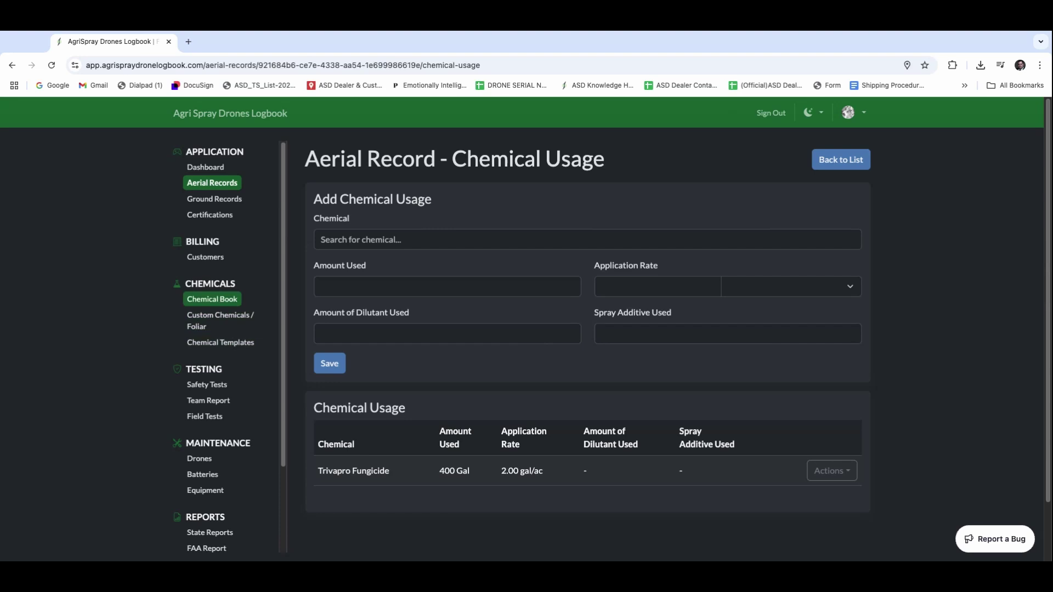
pyautogui.click(236, 298)
# Search the Chemical Book for 'Trivapro', view Trivapro Fungicide's details, then go to Aerial Records
pyautogui.click(411, 221)
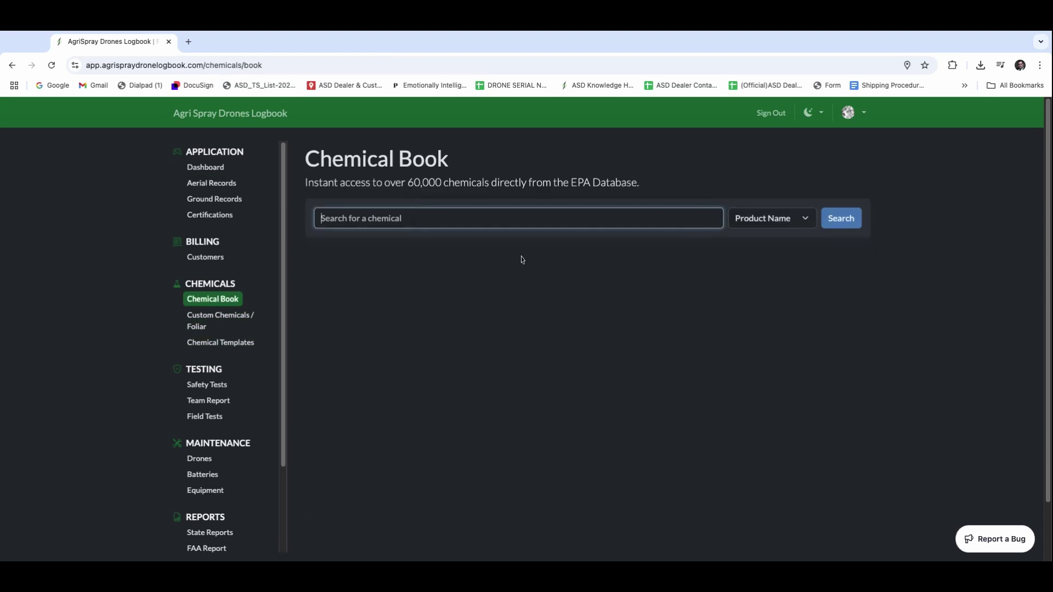
pyautogui.write('Trivapro')
pyautogui.press('Return')
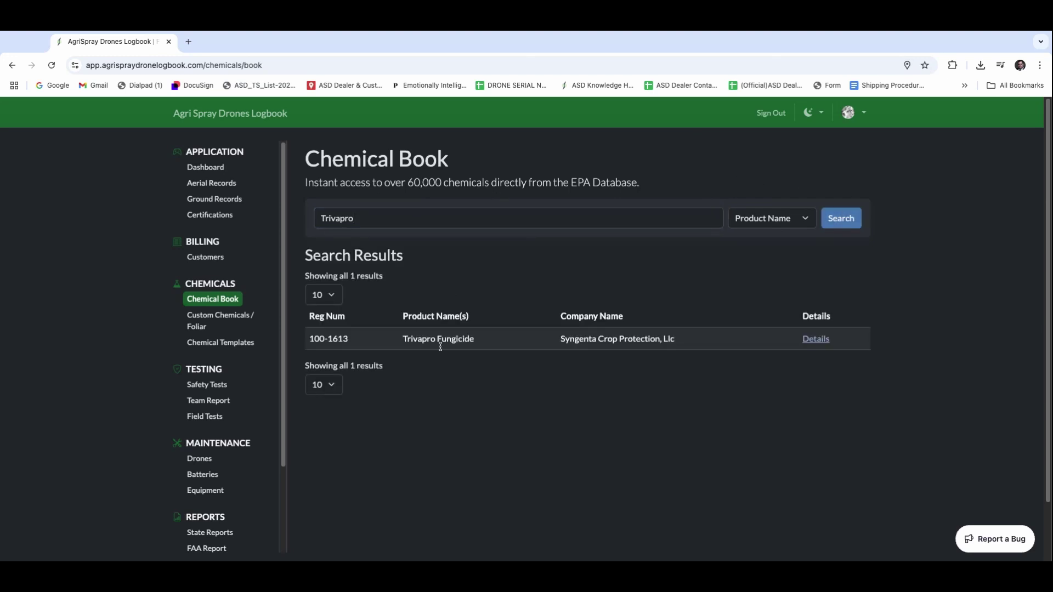
pyautogui.click(816, 339)
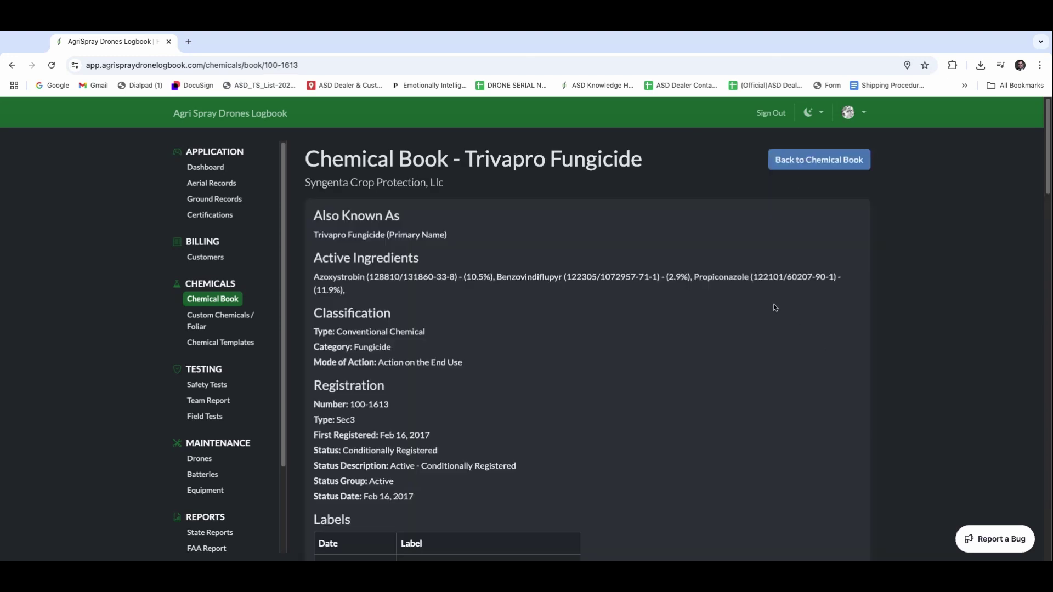
pyautogui.scroll(-3, 521, 296)
pyautogui.scroll(3, 439, 237)
pyautogui.click(212, 186)
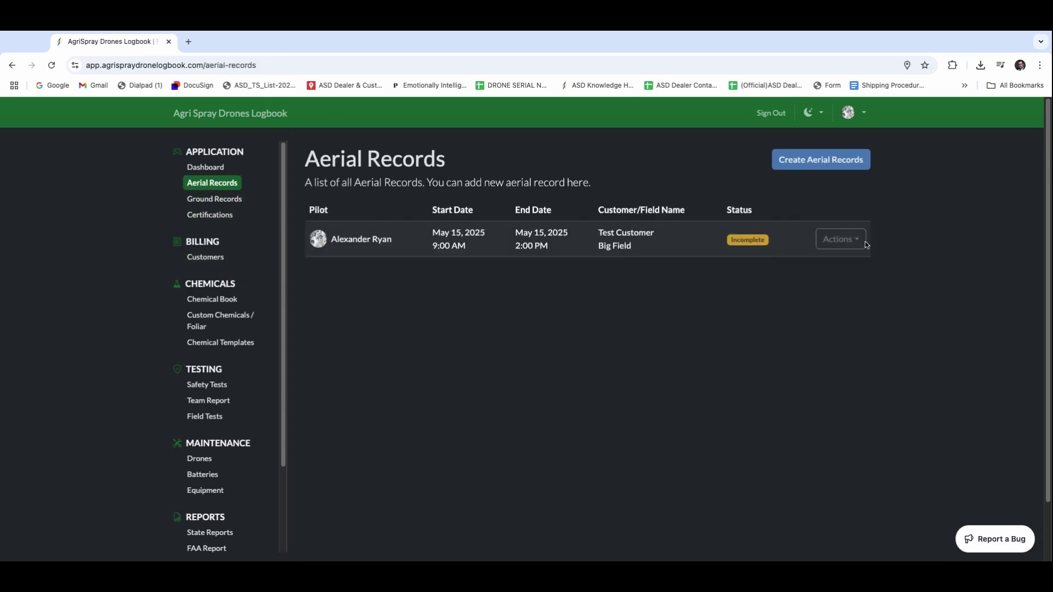
# Recheck the Big Field record's chemical usage from its overview
pyautogui.click(865, 242)
pyautogui.click(827, 265)
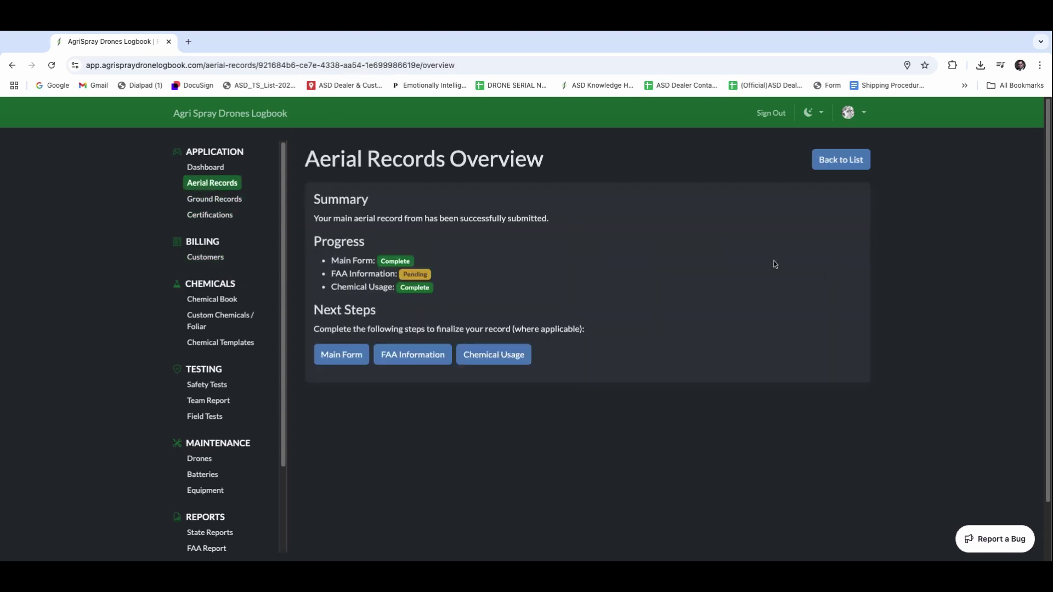
pyautogui.click(493, 357)
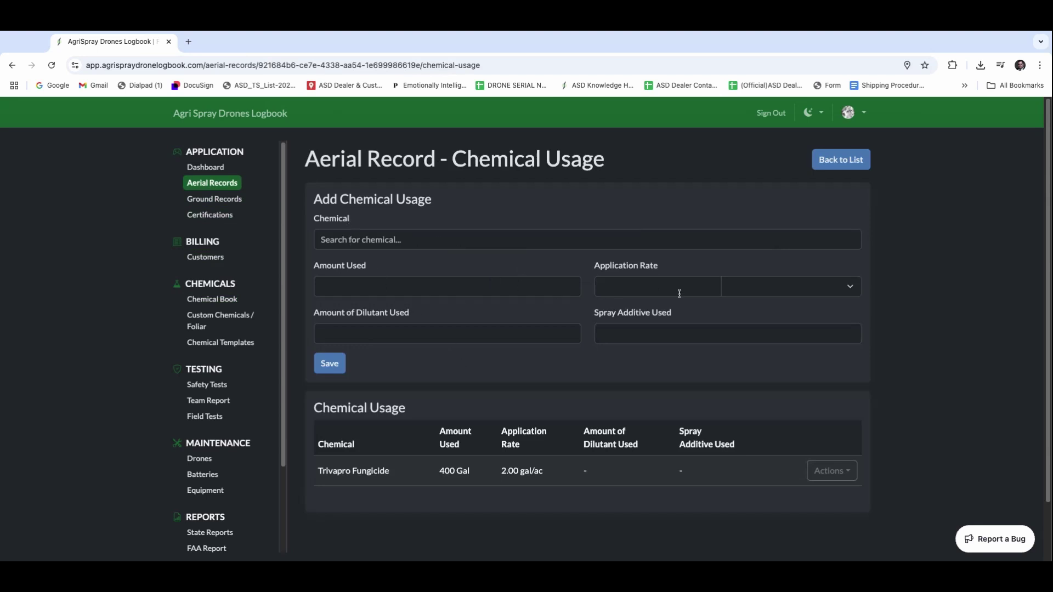
pyautogui.scroll(-2, 523, 352)
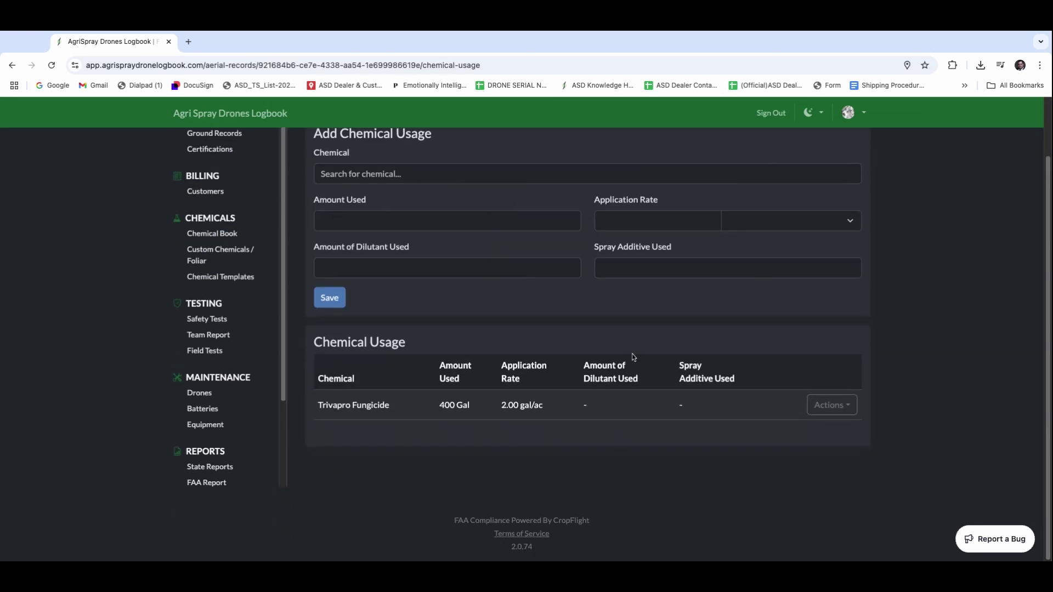
pyautogui.scroll(2, 384, 431)
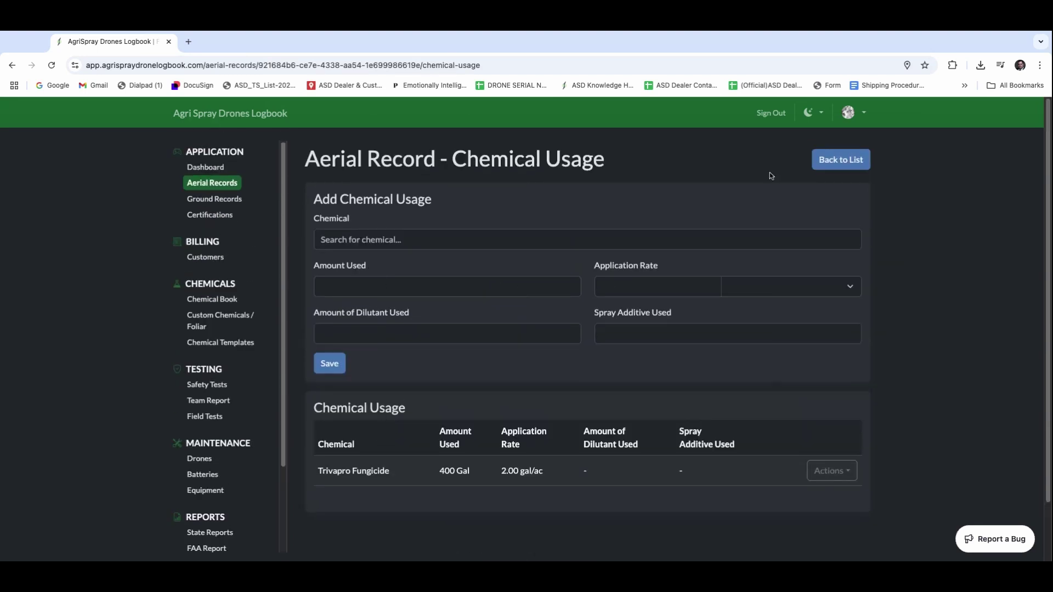
# Go back to Aerial Records, then show the dashboard with the company's FAA certificate details
pyautogui.click(829, 170)
pyautogui.scroll(-2, 166, 420)
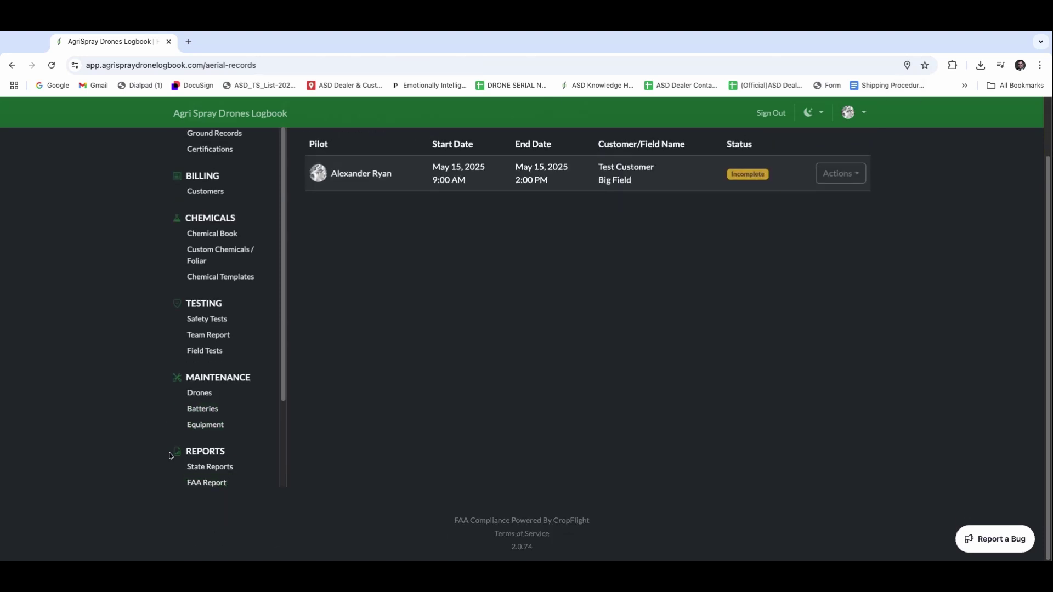
pyautogui.click(221, 470)
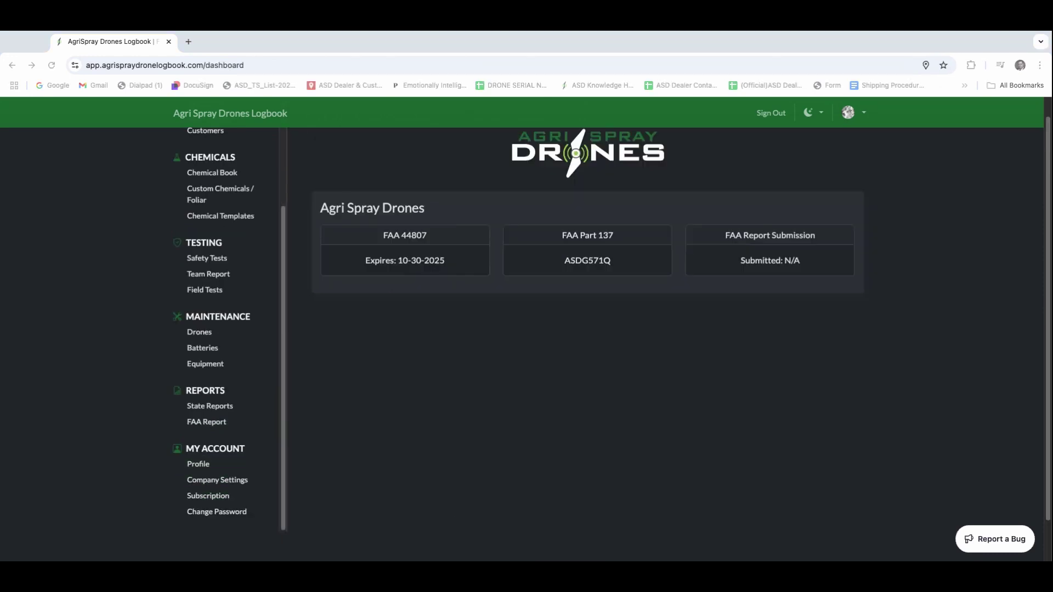
# Create an FAA report for 05/01/2025–05/31/2025 and view its two-page Monthly Report PDF
pyautogui.click(216, 423)
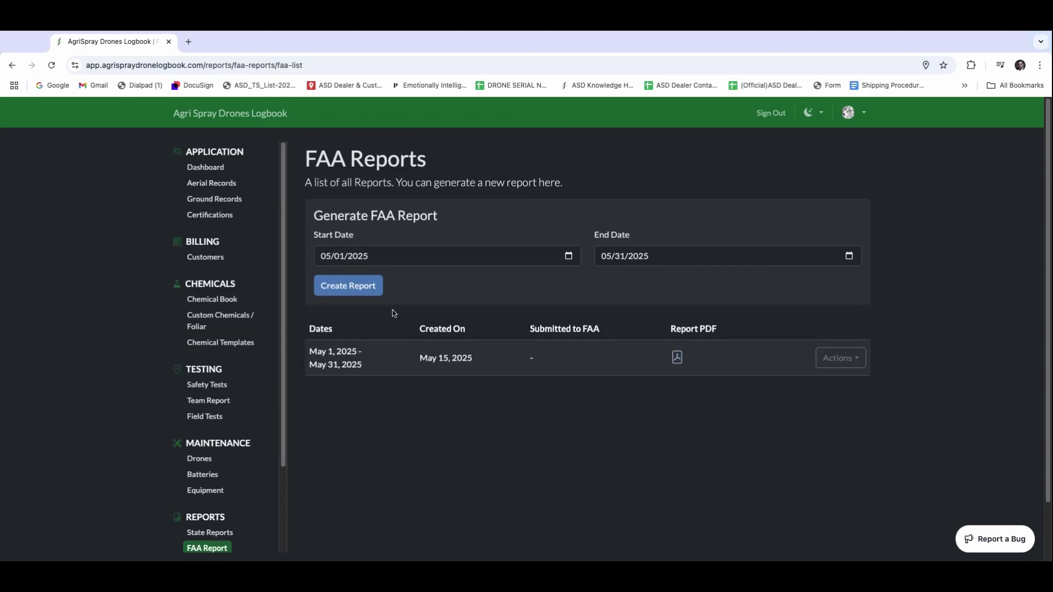
pyautogui.click(373, 286)
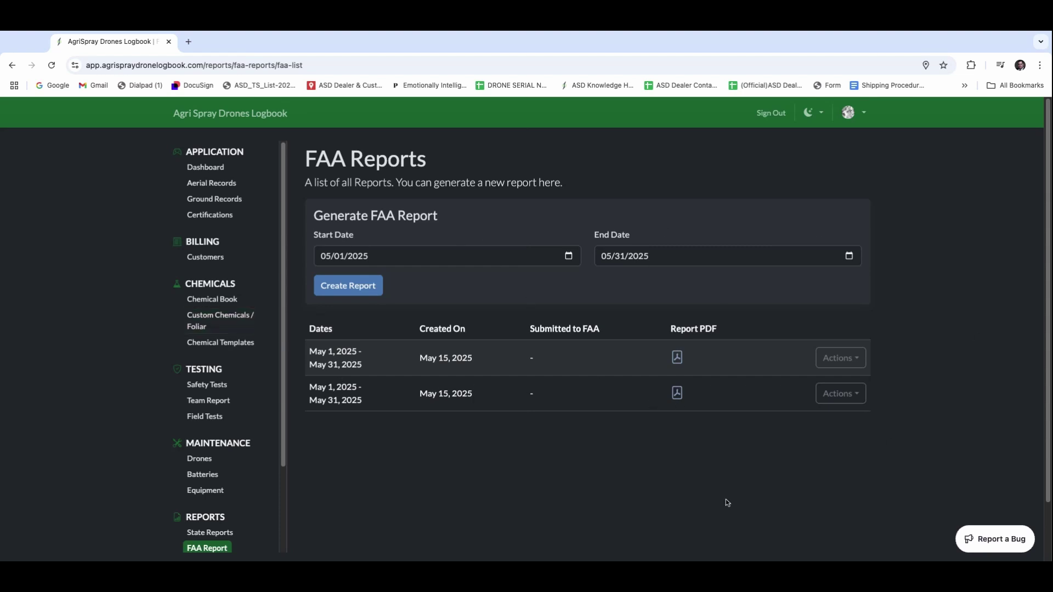
pyautogui.click(676, 394)
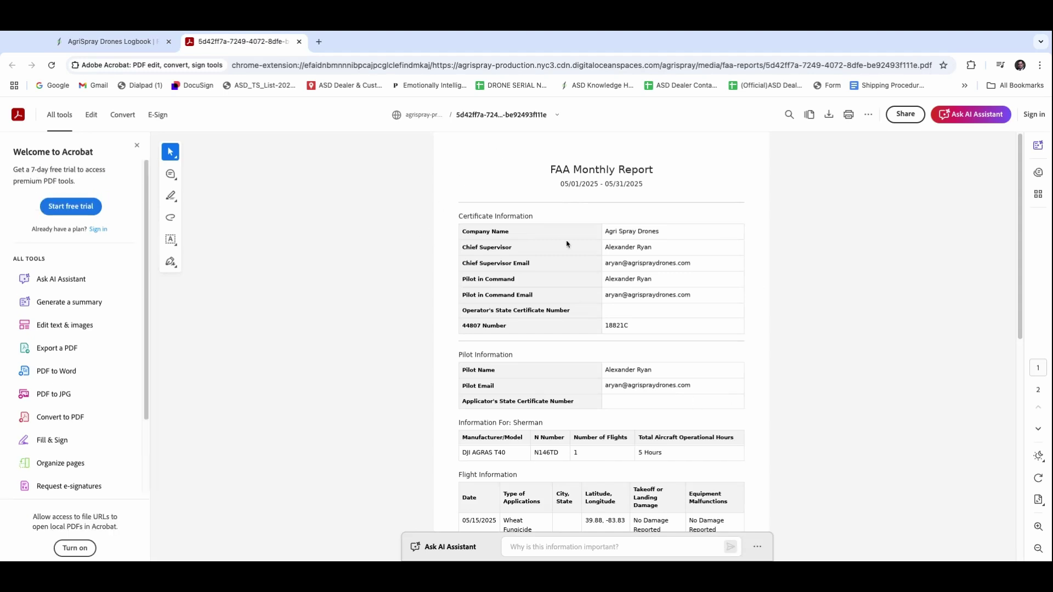
pyautogui.scroll(-15, 567, 244)
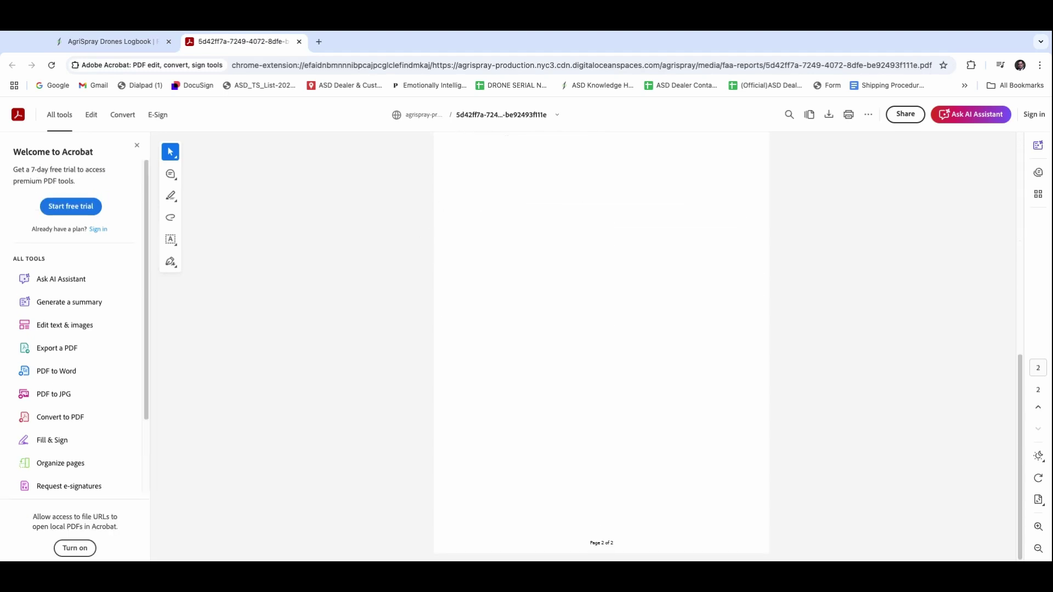
pyautogui.scroll(15, 601, 345)
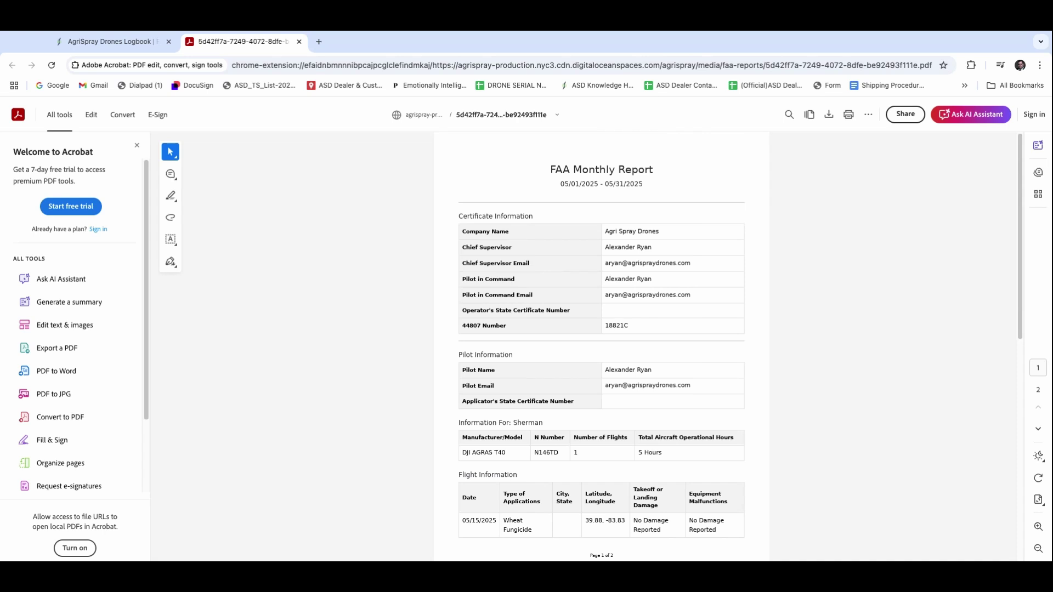
# Back in the logbook app, submit the first May 2025 FAA report to the FAA
pyautogui.click(133, 42)
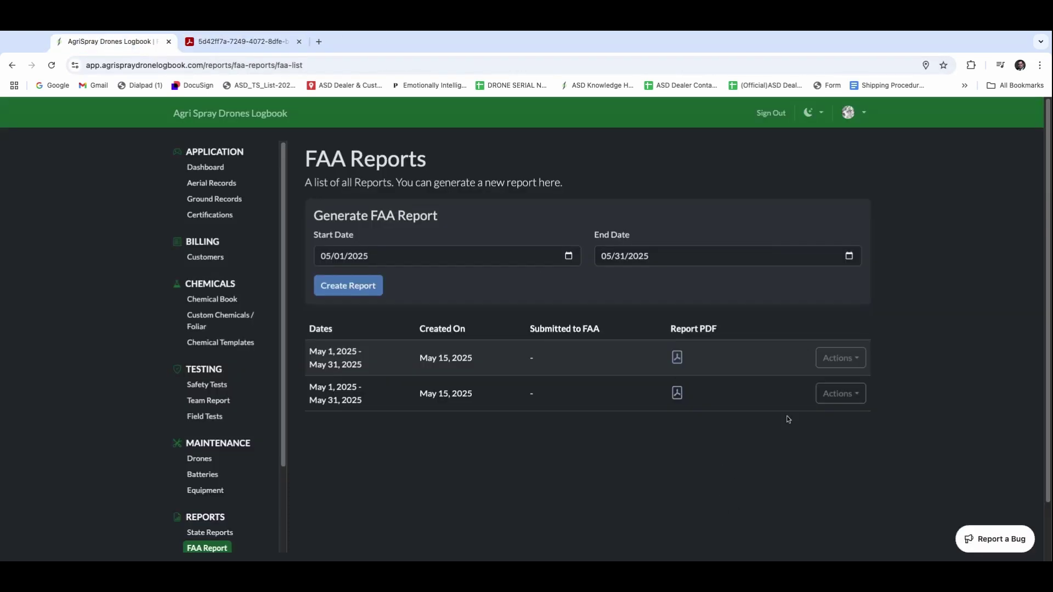
pyautogui.click(837, 360)
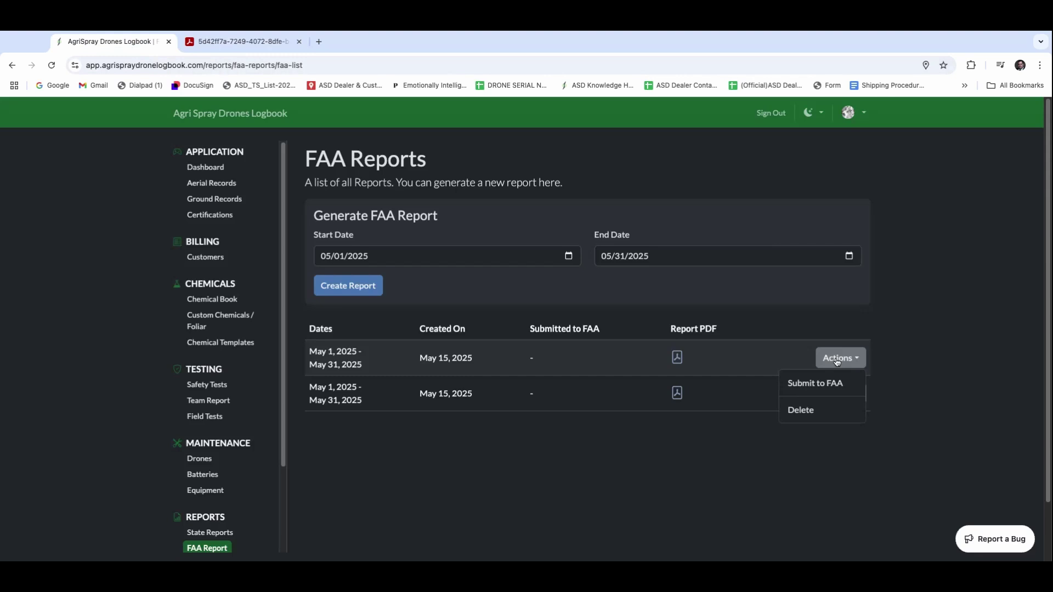
pyautogui.click(815, 389)
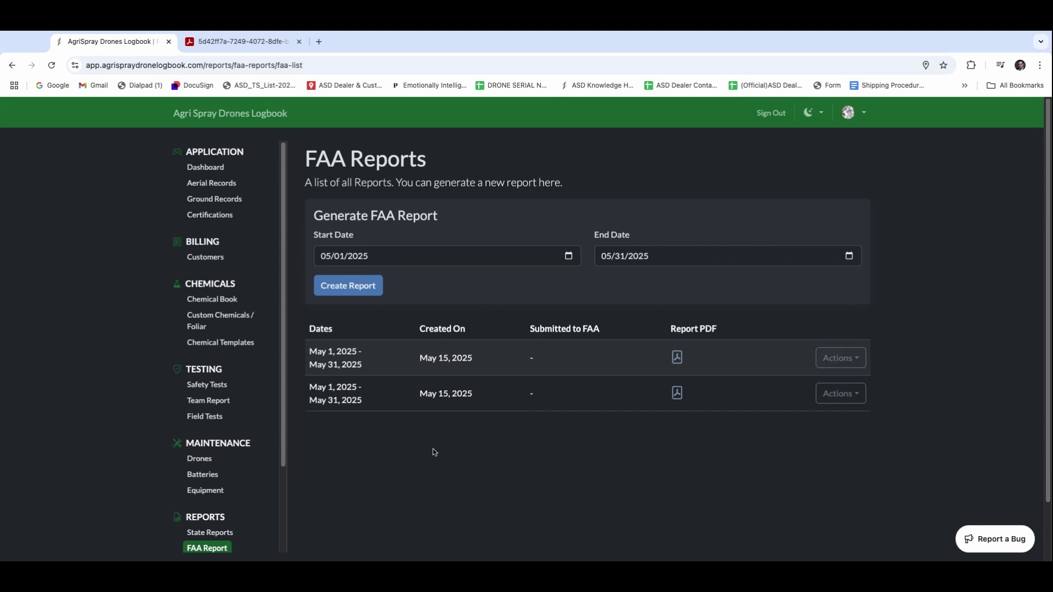
# Dismiss the first report's reopened actions menu and scroll down the sidebar
pyautogui.click(851, 354)
pyautogui.click(637, 453)
pyautogui.scroll(-1, 387, 442)
pyautogui.scroll(-2, 215, 397)
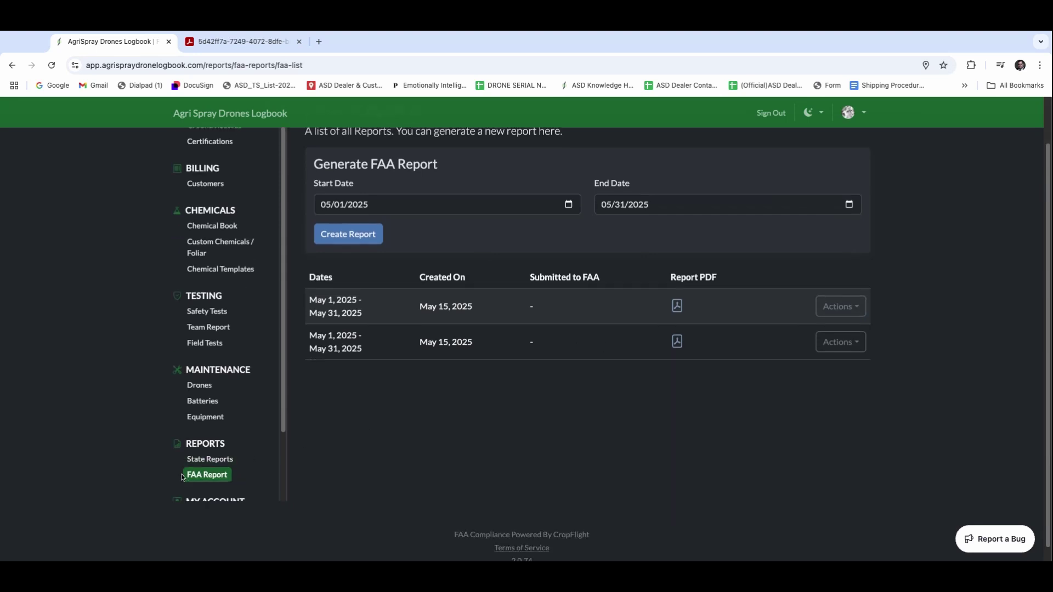
# On State Reports, set Customer to Test Customer and Report Type to Aerial Records
pyautogui.click(212, 374)
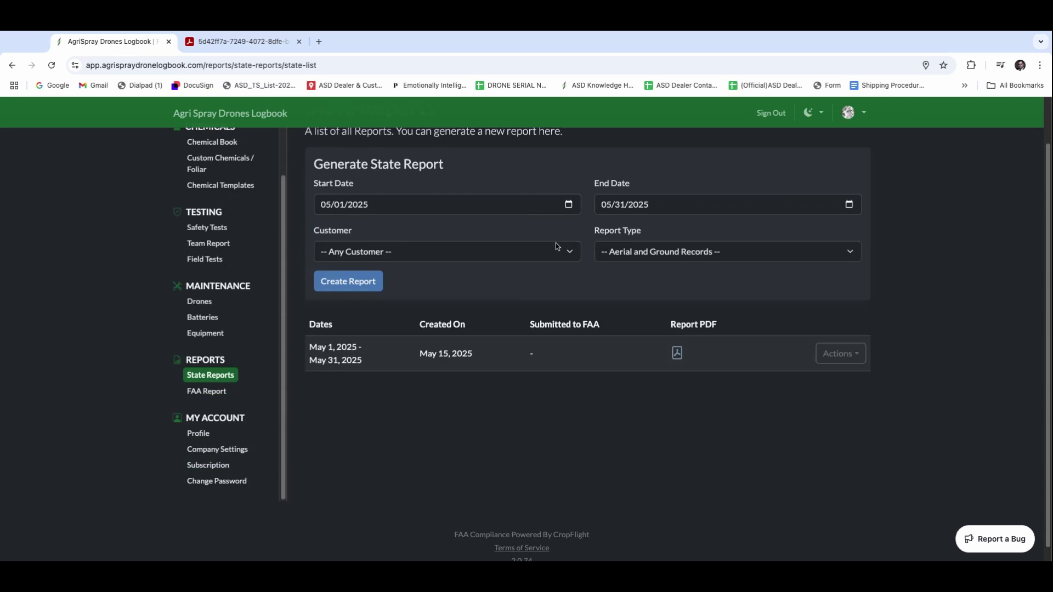
pyautogui.click(571, 252)
pyautogui.click(510, 270)
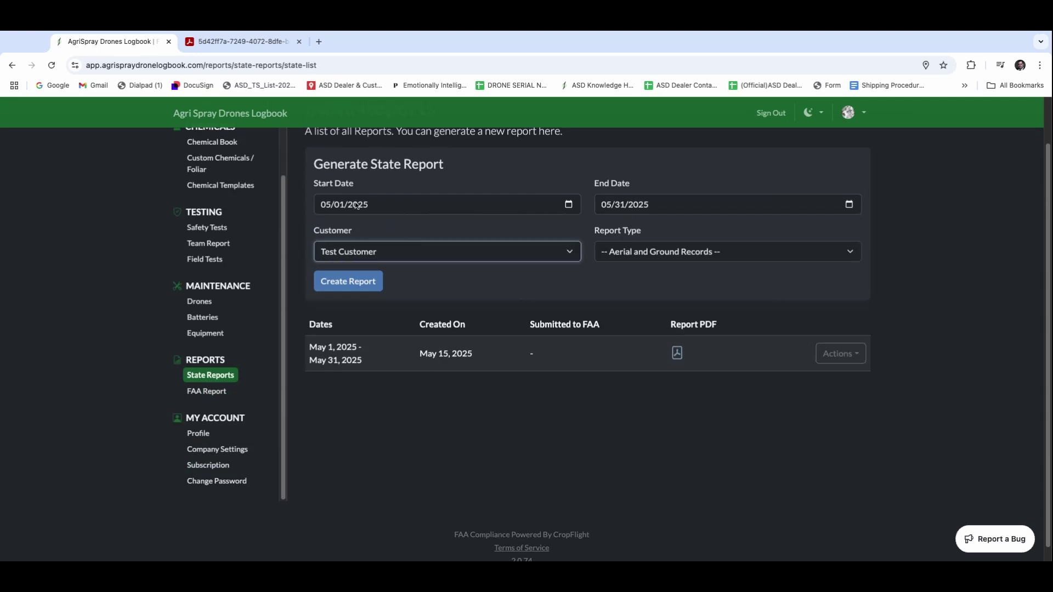
pyautogui.click(649, 252)
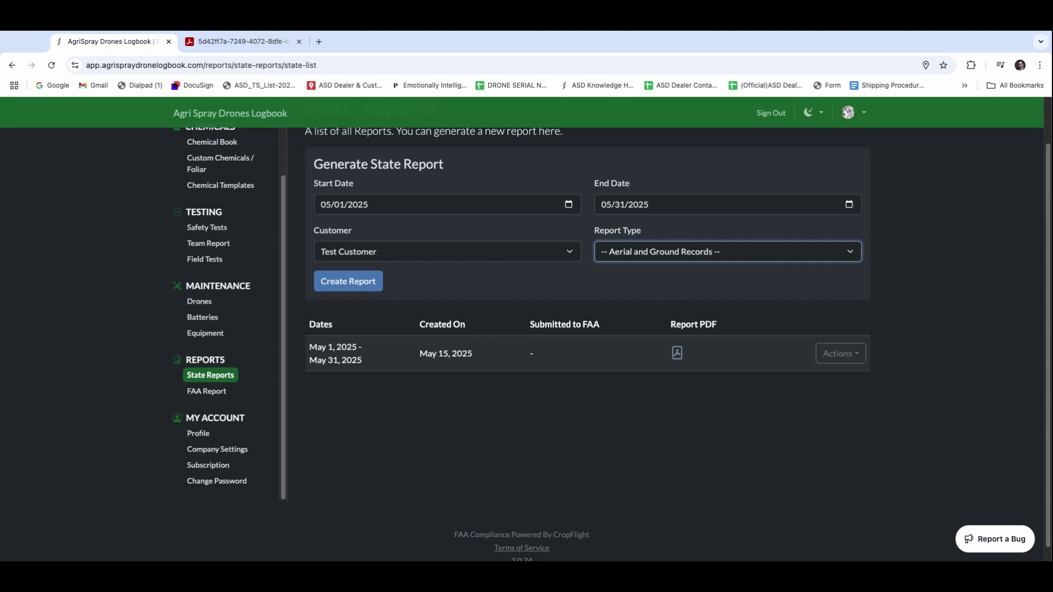
pyautogui.click(651, 275)
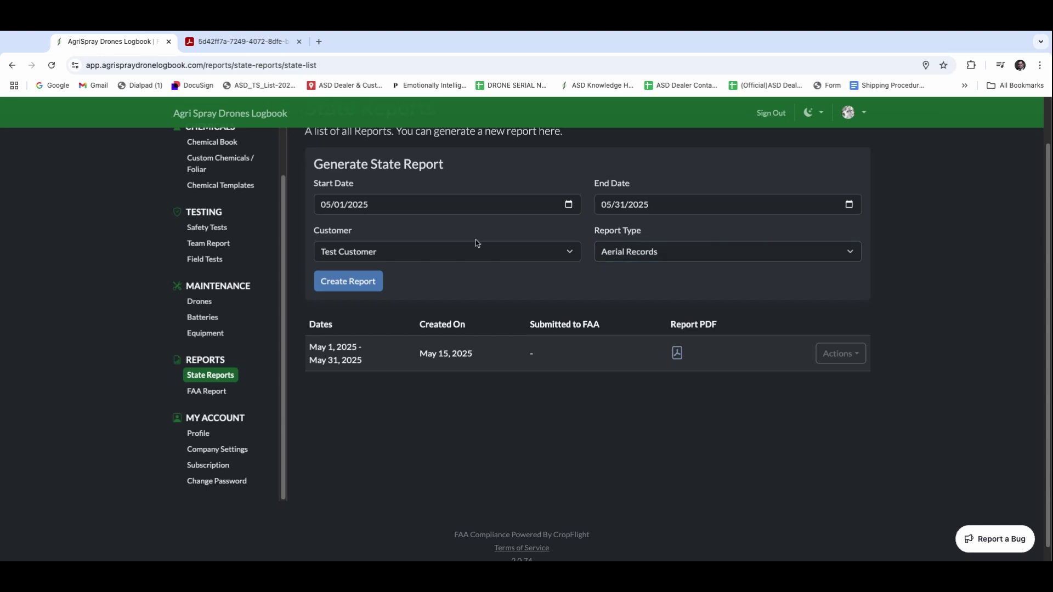
# Create the state report and view its two-page Aerial Report Details PDF
pyautogui.click(363, 285)
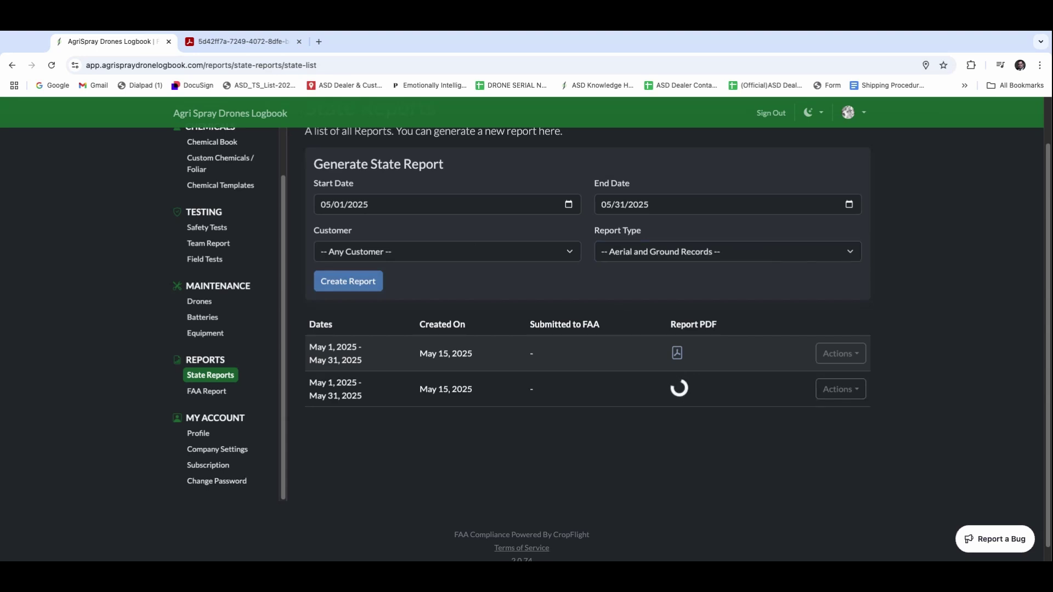
pyautogui.click(677, 389)
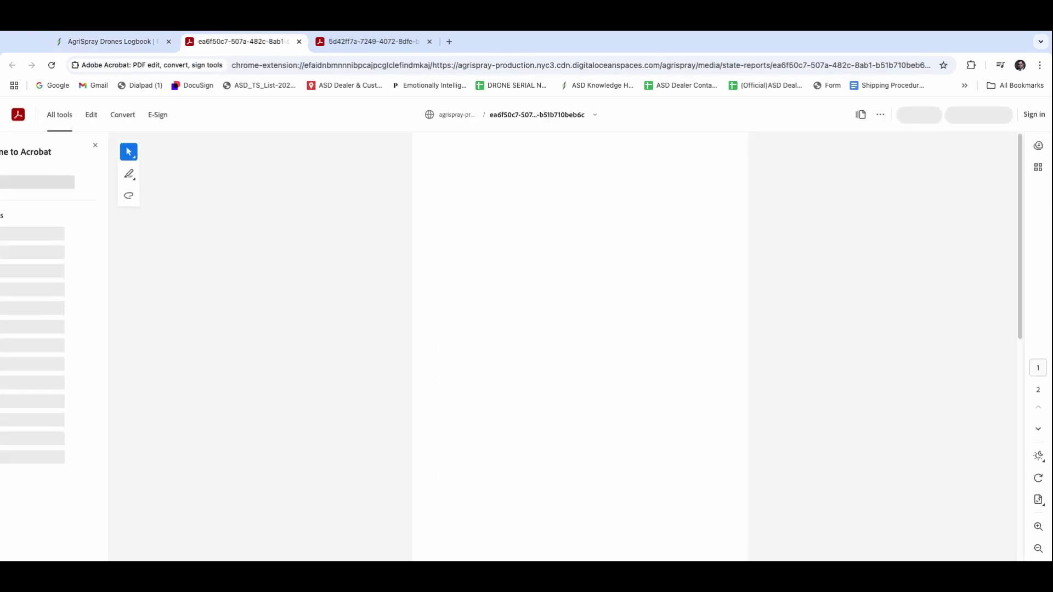
pyautogui.scroll(-10, 622, 420)
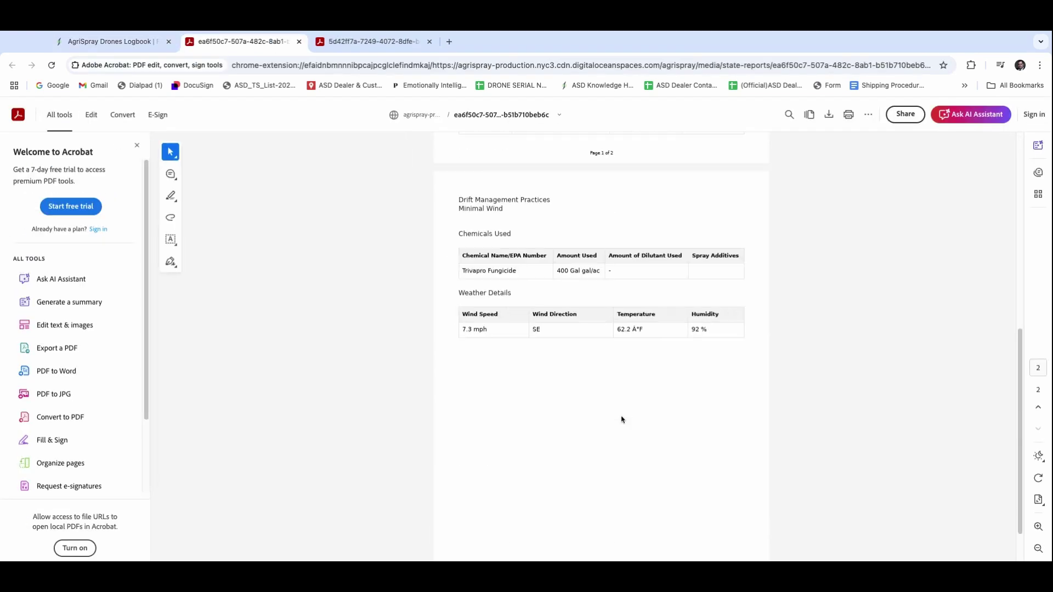
# Inspect the Create Ground Records form from the empty Ground Records list, then return to Dashboard
pyautogui.click(147, 42)
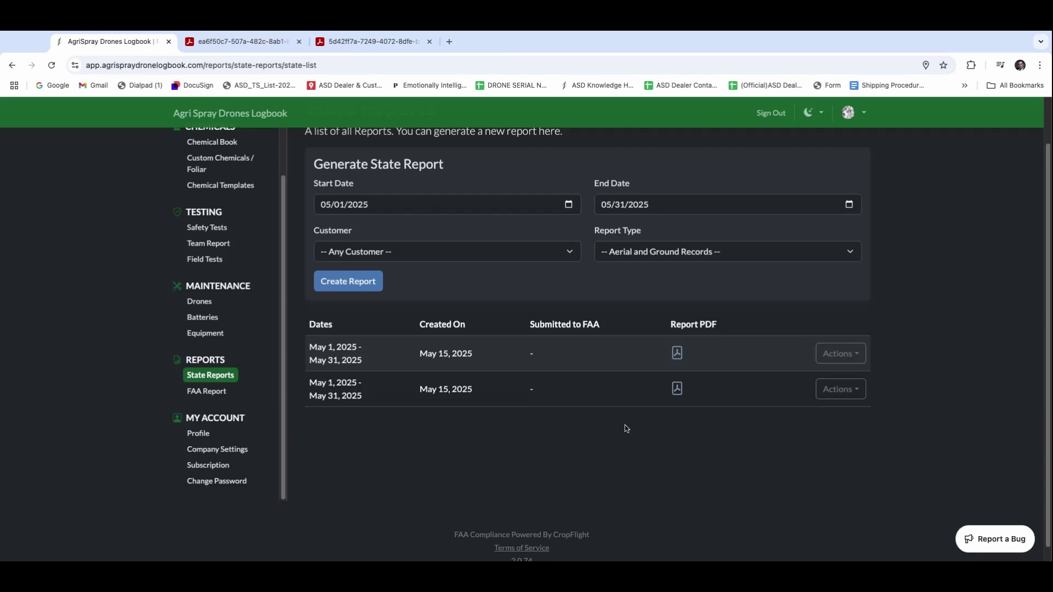
pyautogui.scroll(2, 492, 344)
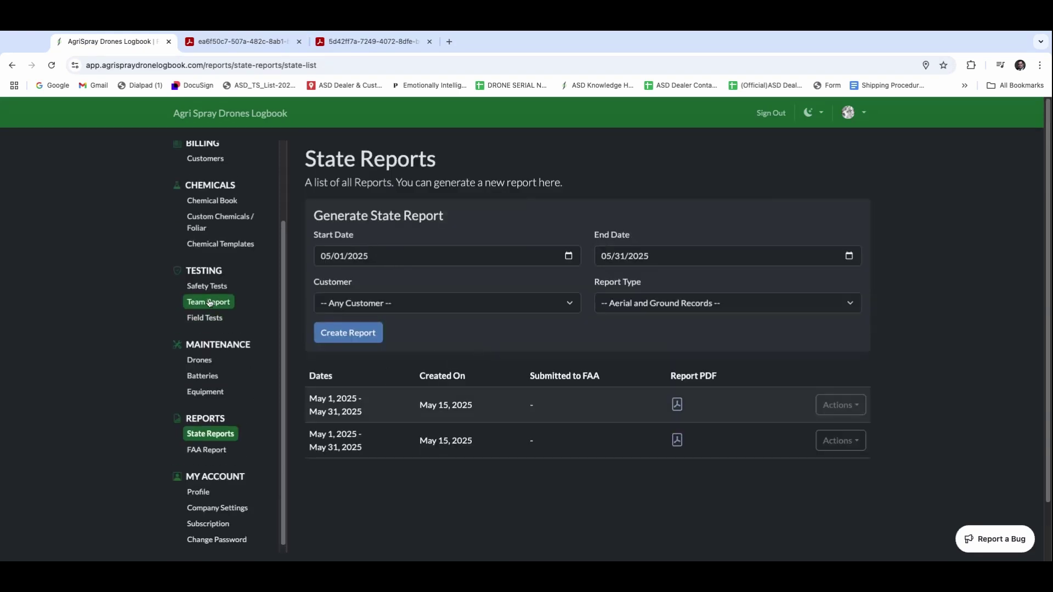
pyautogui.scroll(2, 209, 302)
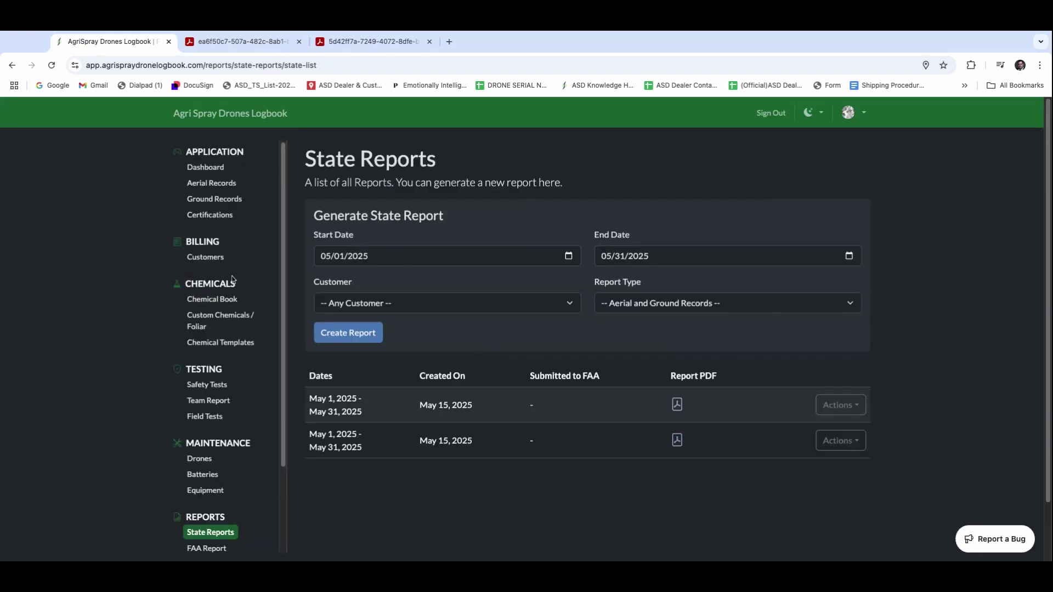
pyautogui.click(213, 200)
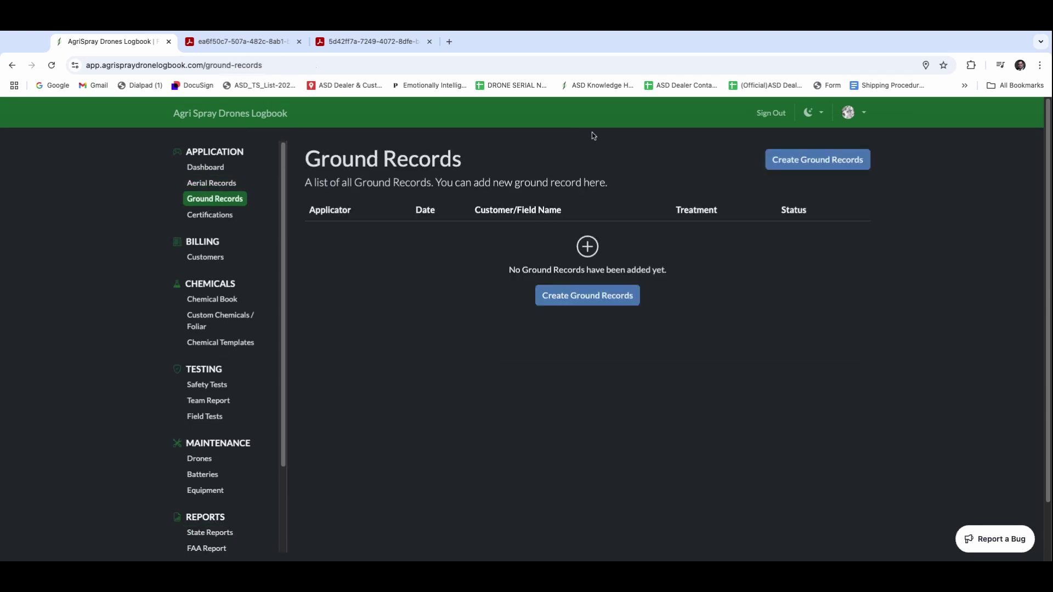
pyautogui.click(567, 296)
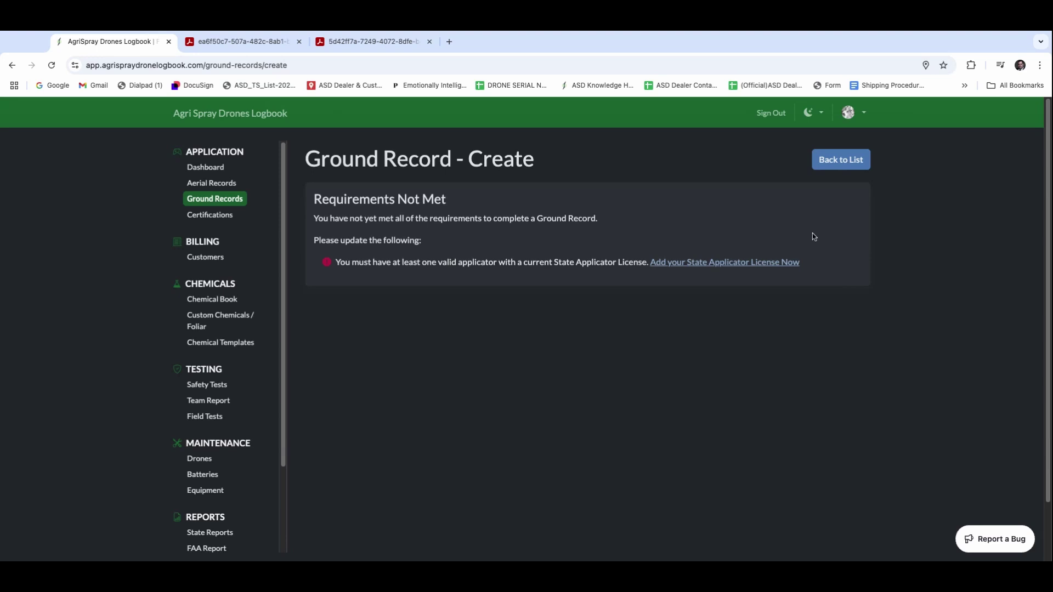
pyautogui.click(843, 167)
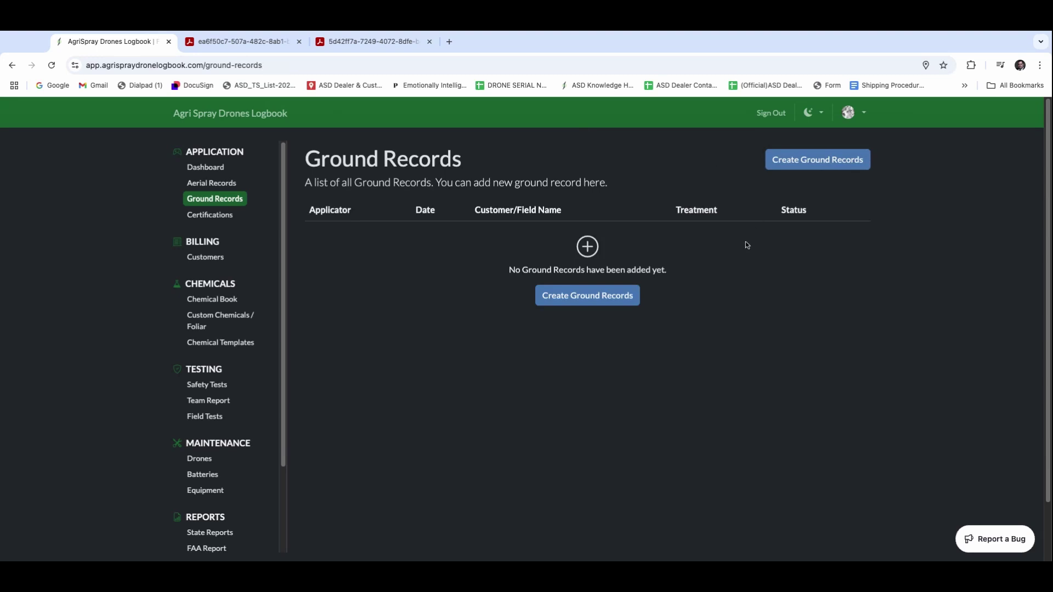
pyautogui.click(207, 171)
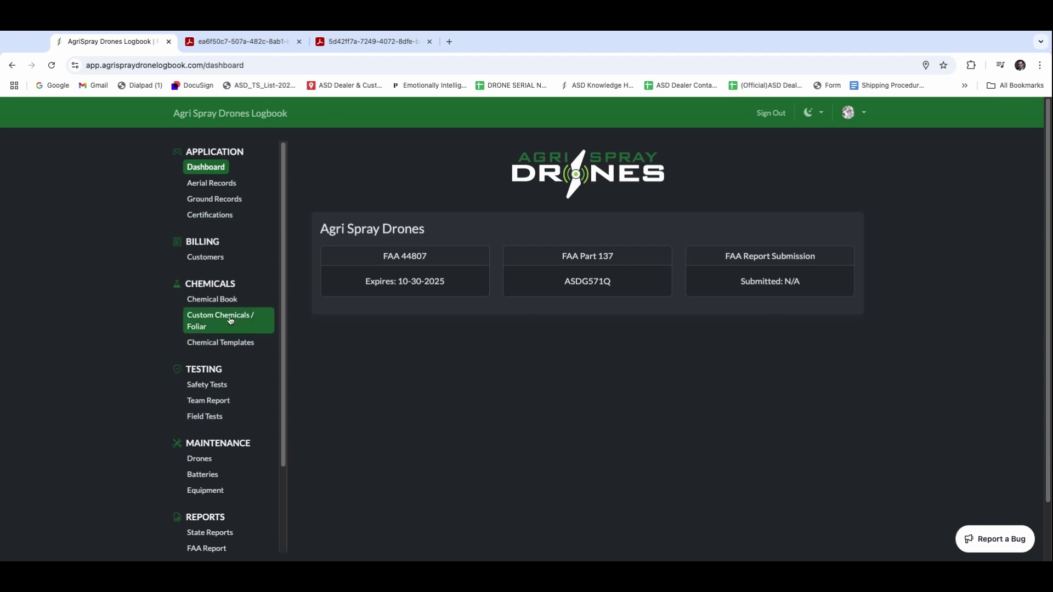
# Open My Account's Subscription page and highlight the Annual plan's May 15, 2026 expiry sentence
pyautogui.scroll(-2, 231, 323)
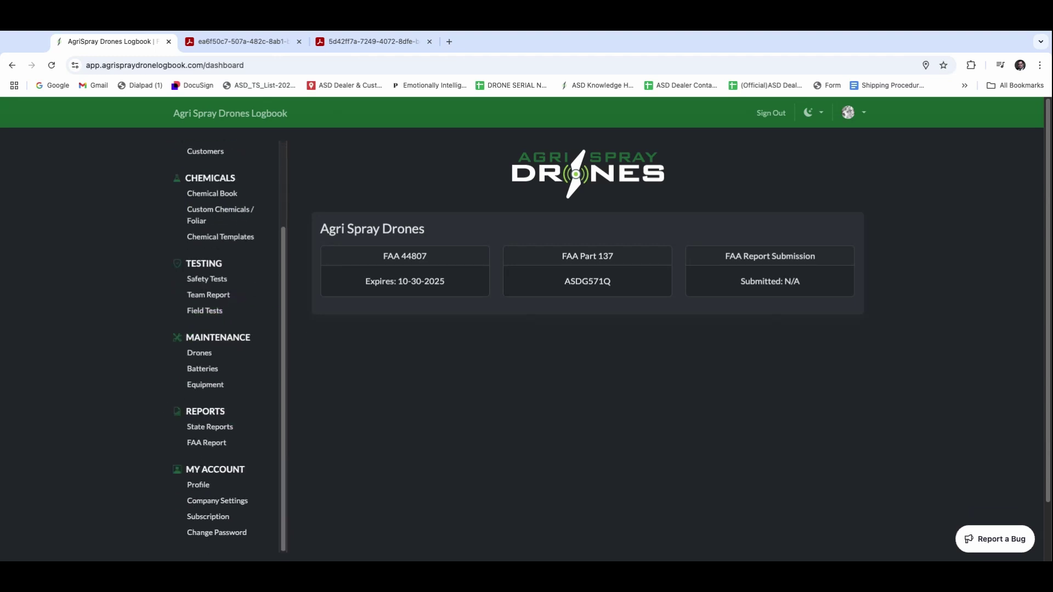
pyautogui.scroll(-2, 575, 405)
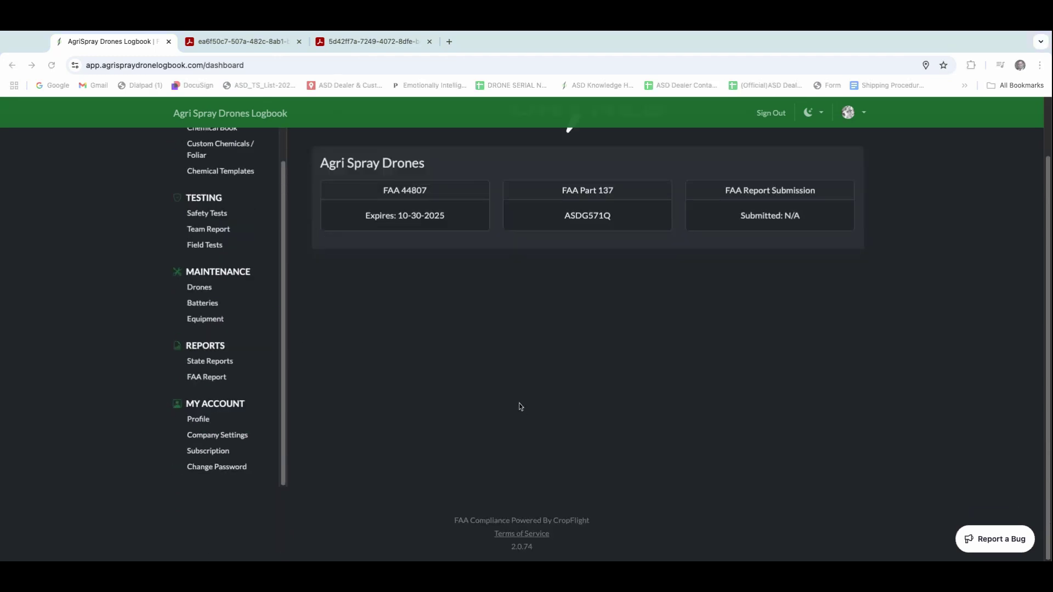
pyautogui.click(209, 451)
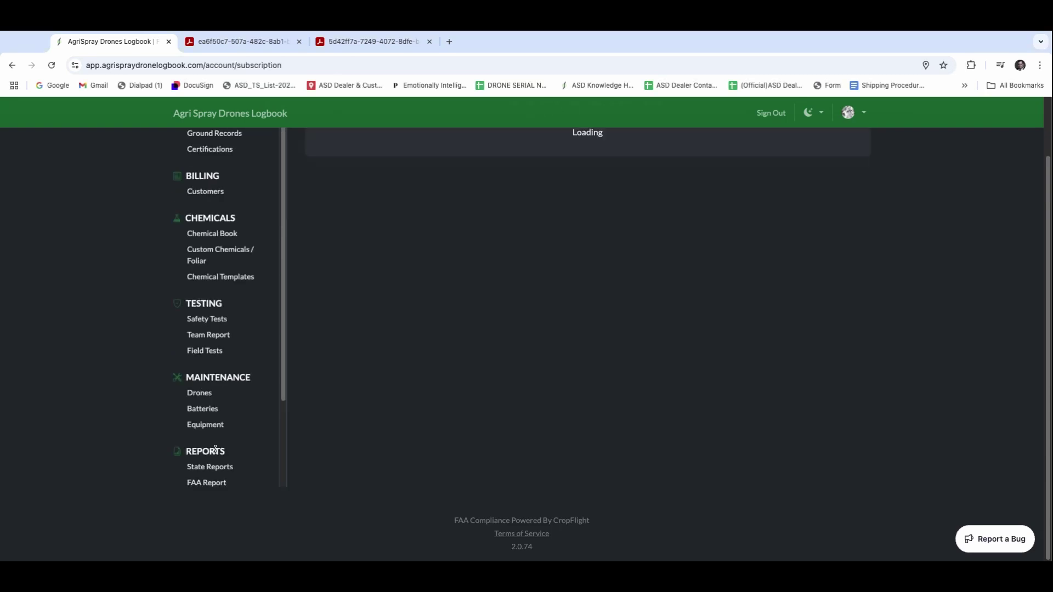
pyautogui.scroll(2, 403, 397)
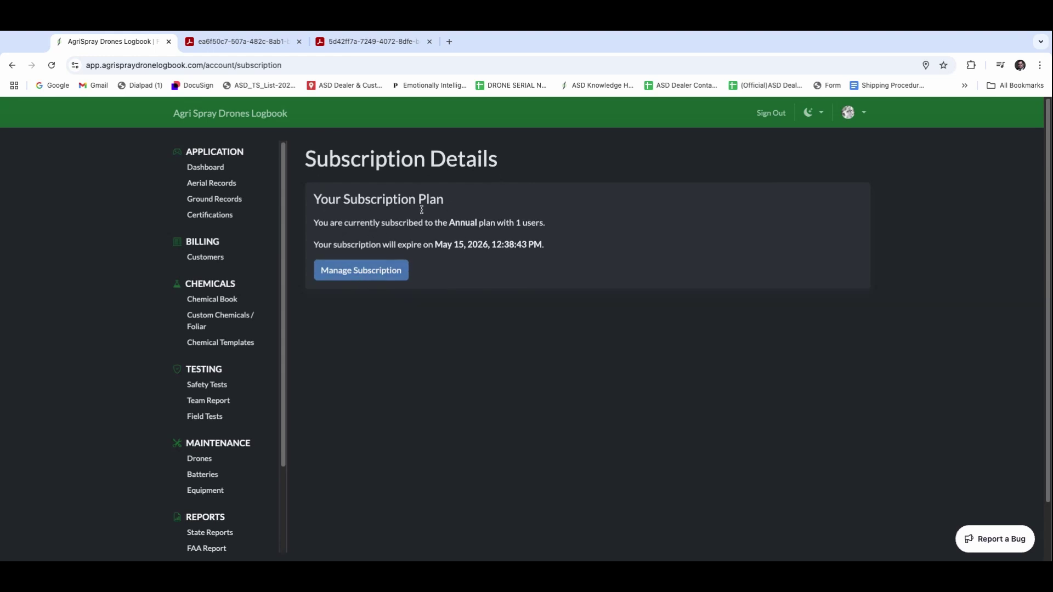
pyautogui.moveTo(320, 242); pyautogui.dragTo(544, 245)
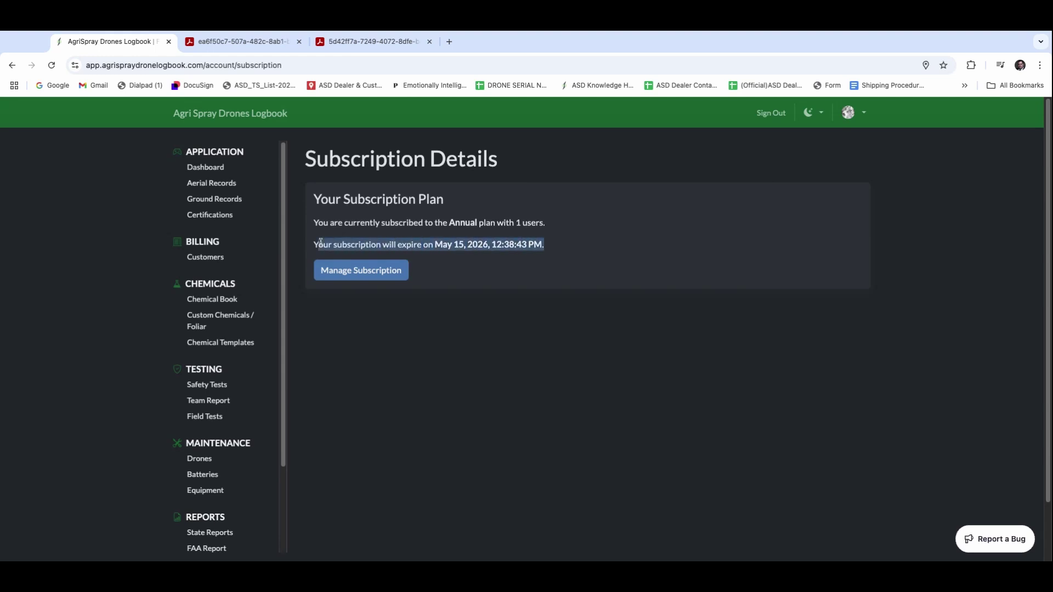
pyautogui.click(321, 242)
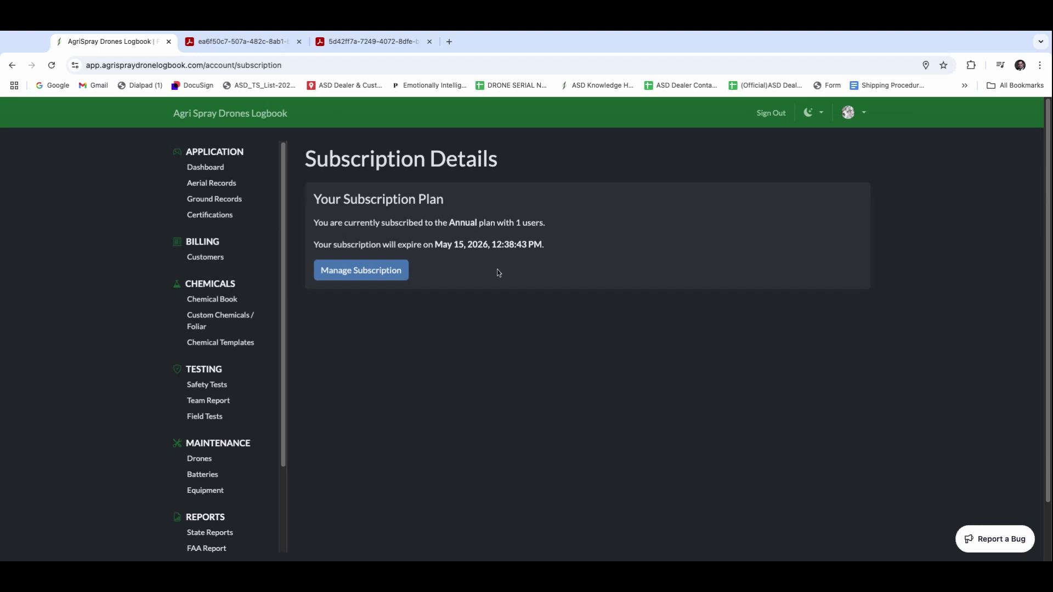
# Go back to the Dashboard from the subscription details
pyautogui.click(192, 168)
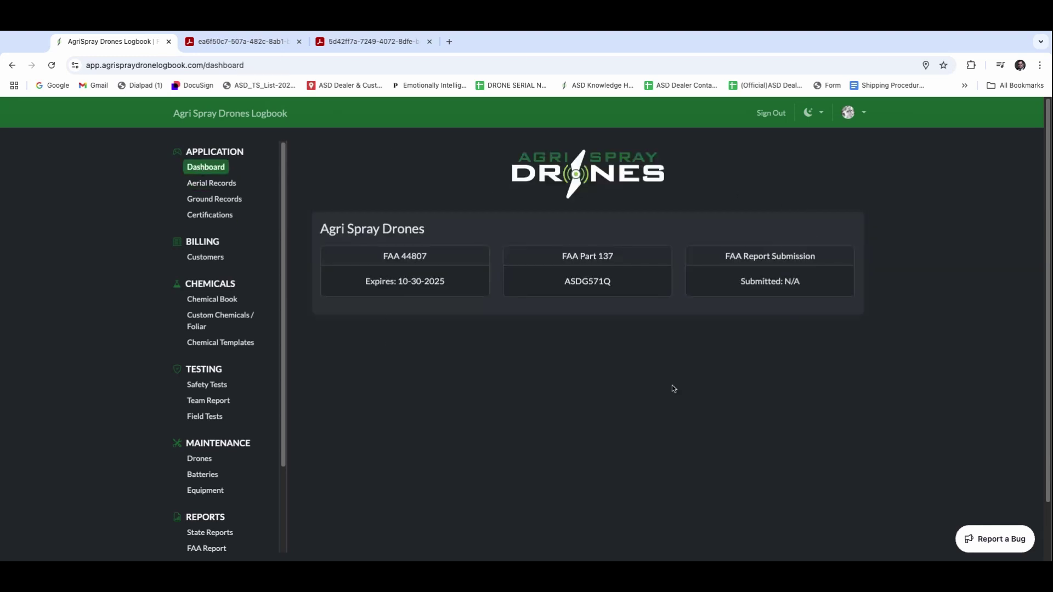